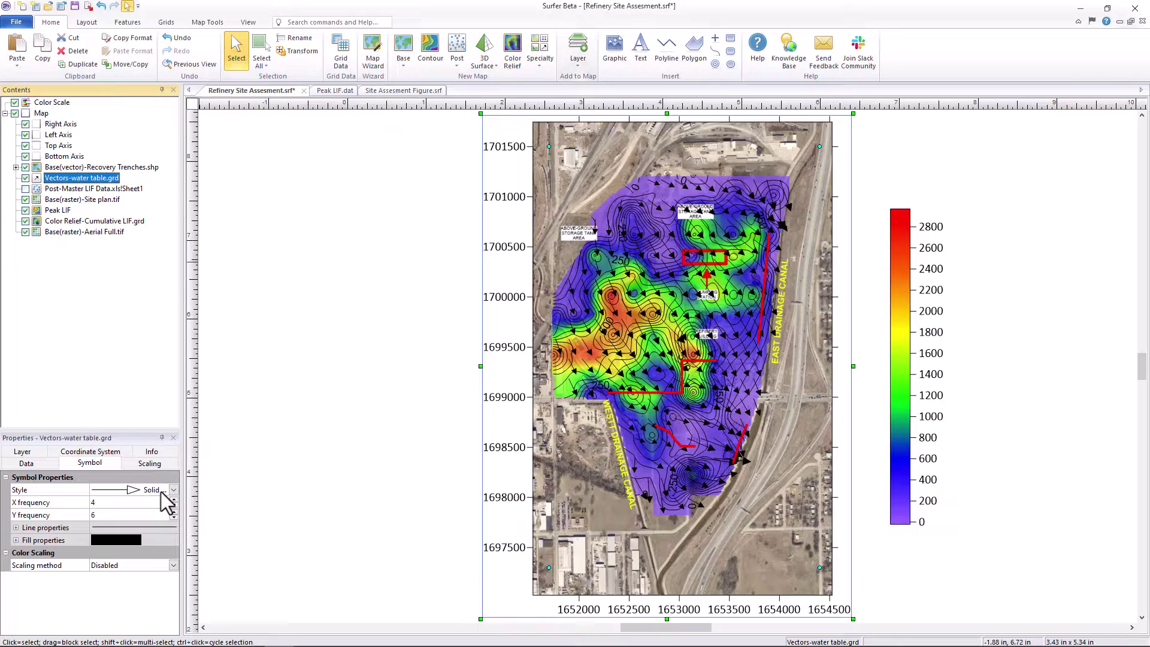
# - Space the water-table vector arrows further apart in X and Y and change their fill colour
pyautogui.click(173, 499)
pyautogui.click(174, 500)
pyautogui.click(174, 512)
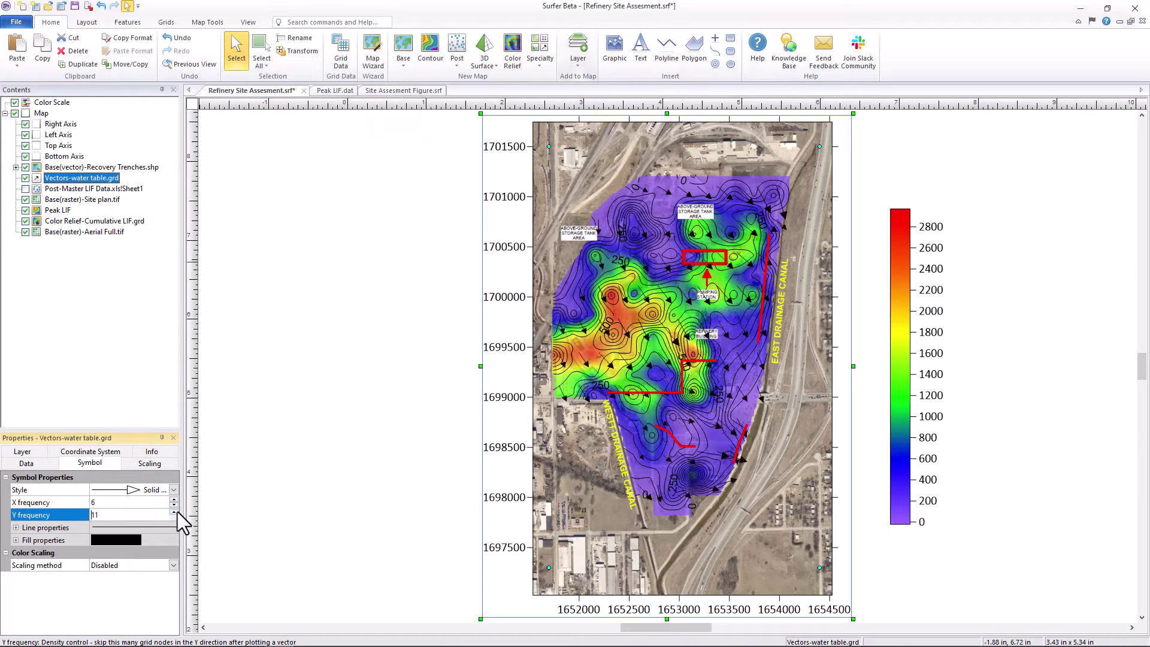
pyautogui.click(15, 540)
pyautogui.click(162, 565)
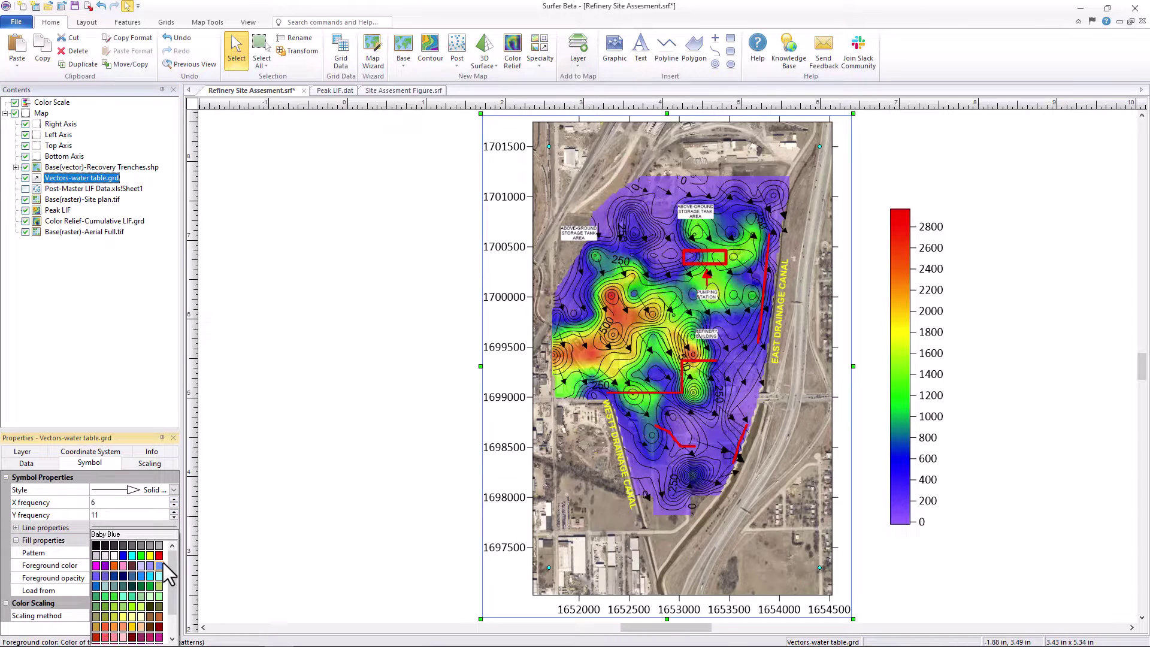
# - Show the Post-Master LIF layer with smaller cyan filled-circle boring symbols
pyautogui.click(27, 188)
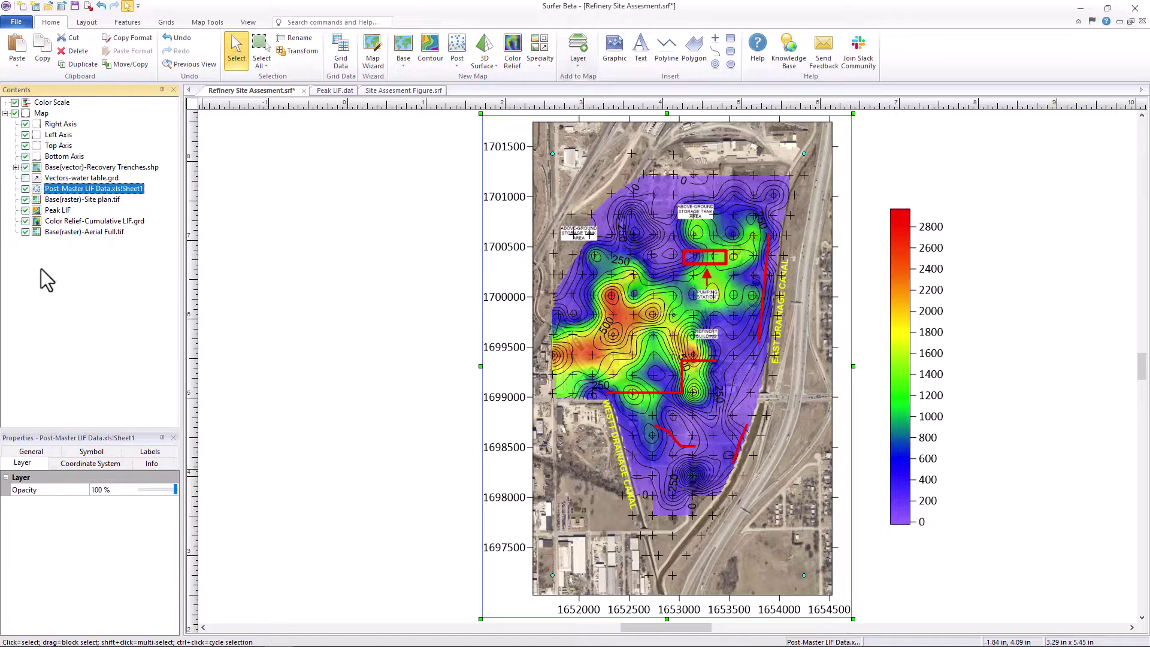
pyautogui.click(85, 463)
pyautogui.click(166, 515)
pyautogui.click(105, 600)
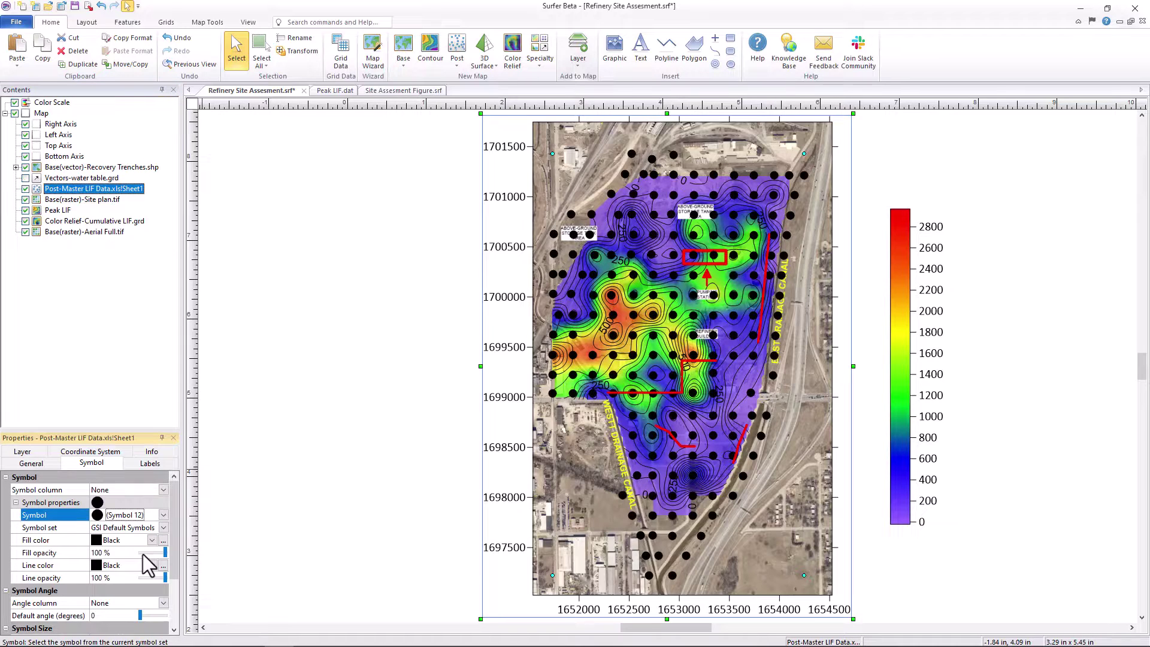
pyautogui.click(163, 540)
pyautogui.click(134, 557)
pyautogui.scroll(-1, 134, 558)
pyautogui.click(163, 581)
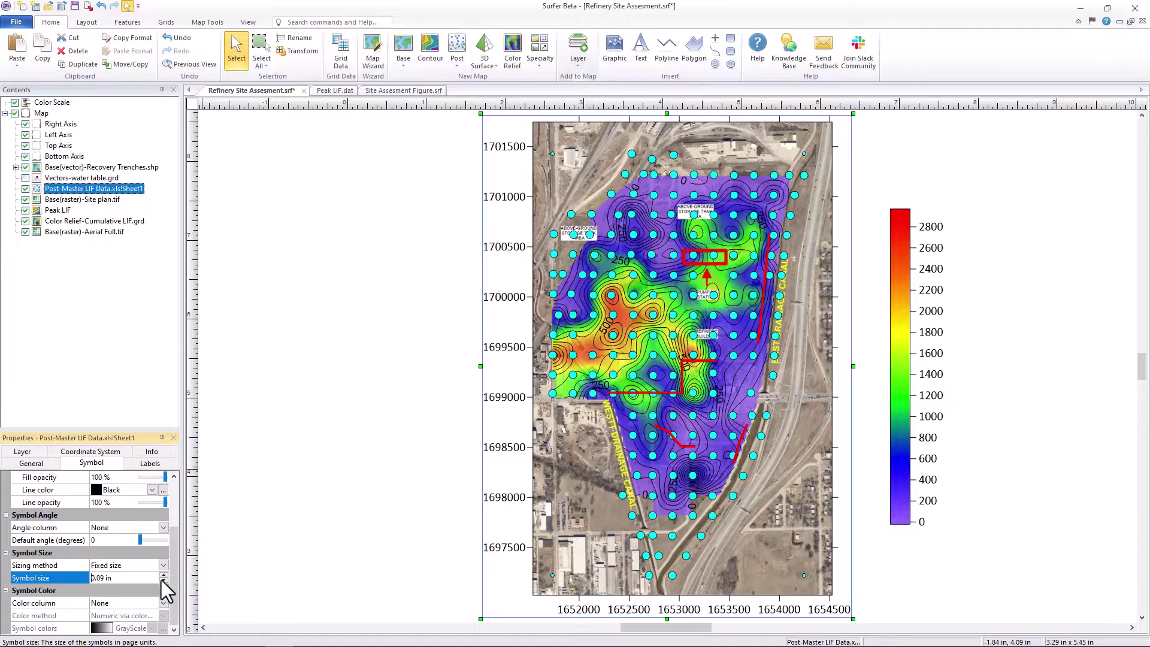
# - Label the borings from worksheet Column A: Bore, with a smaller label font
pyautogui.click(140, 465)
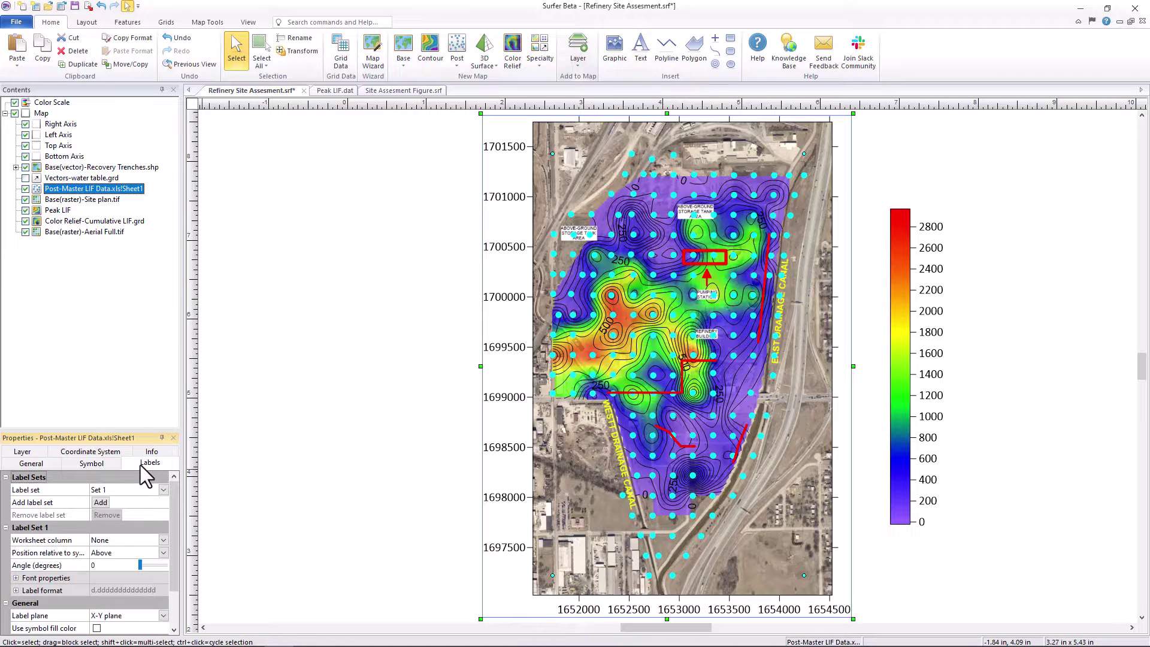
pyautogui.click(162, 539)
pyautogui.click(132, 428)
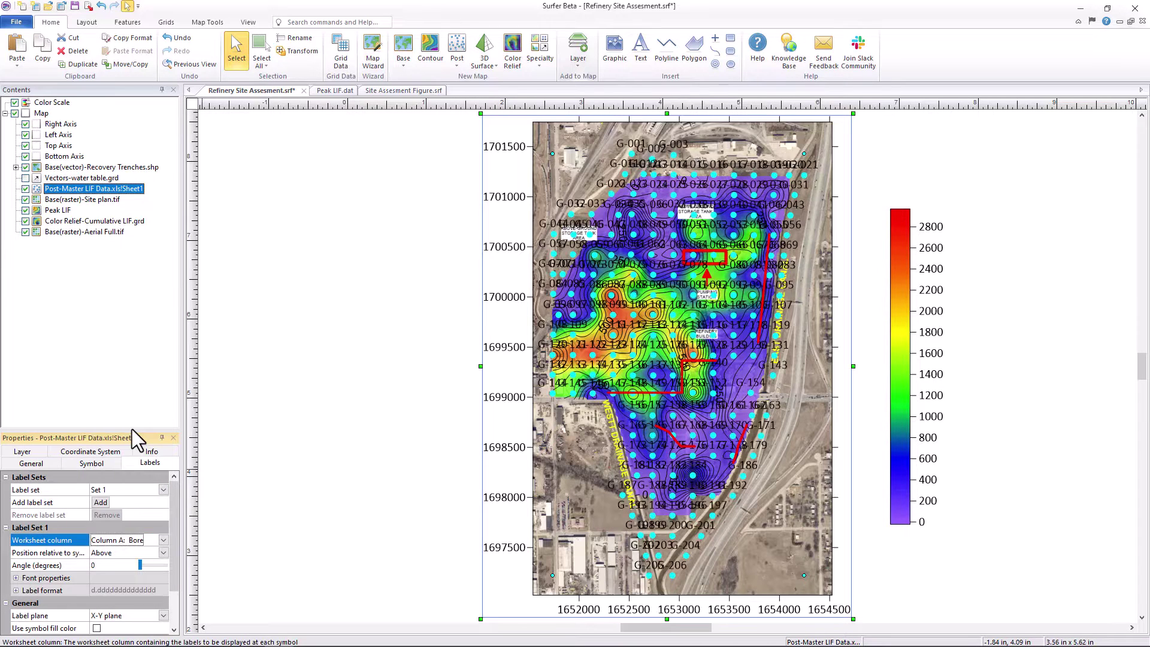
pyautogui.scroll(-1, 157, 534)
pyautogui.click(164, 568)
pyautogui.click(321, 488)
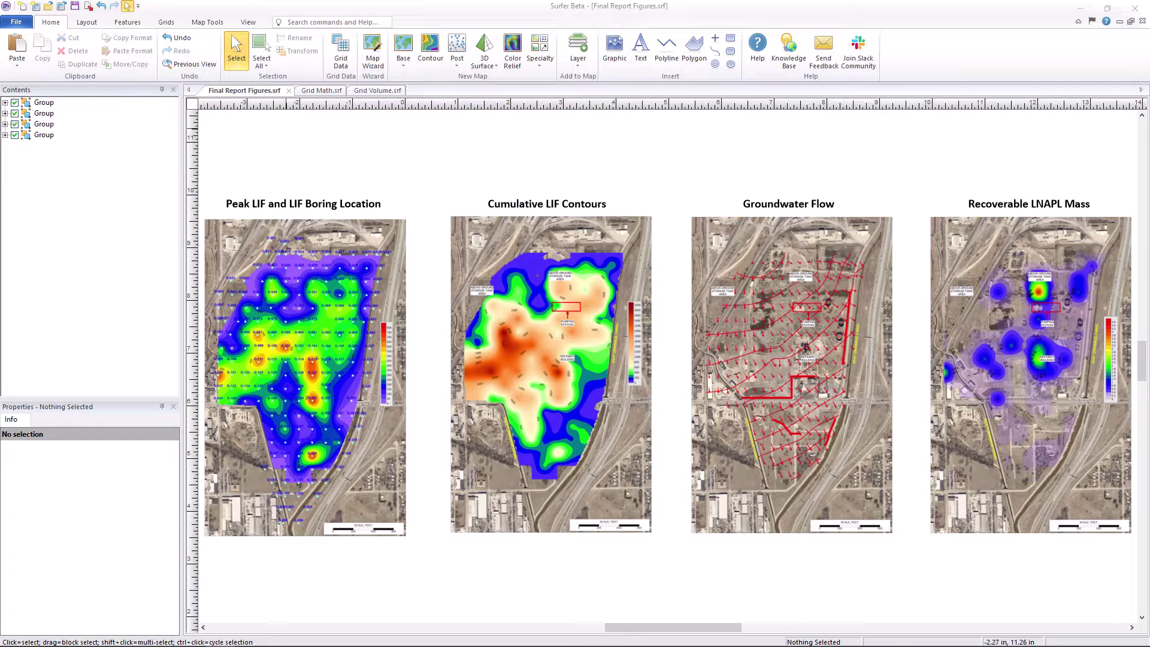
# - Select the first figure group in the Final Report Figures document
pyautogui.click(44, 103)
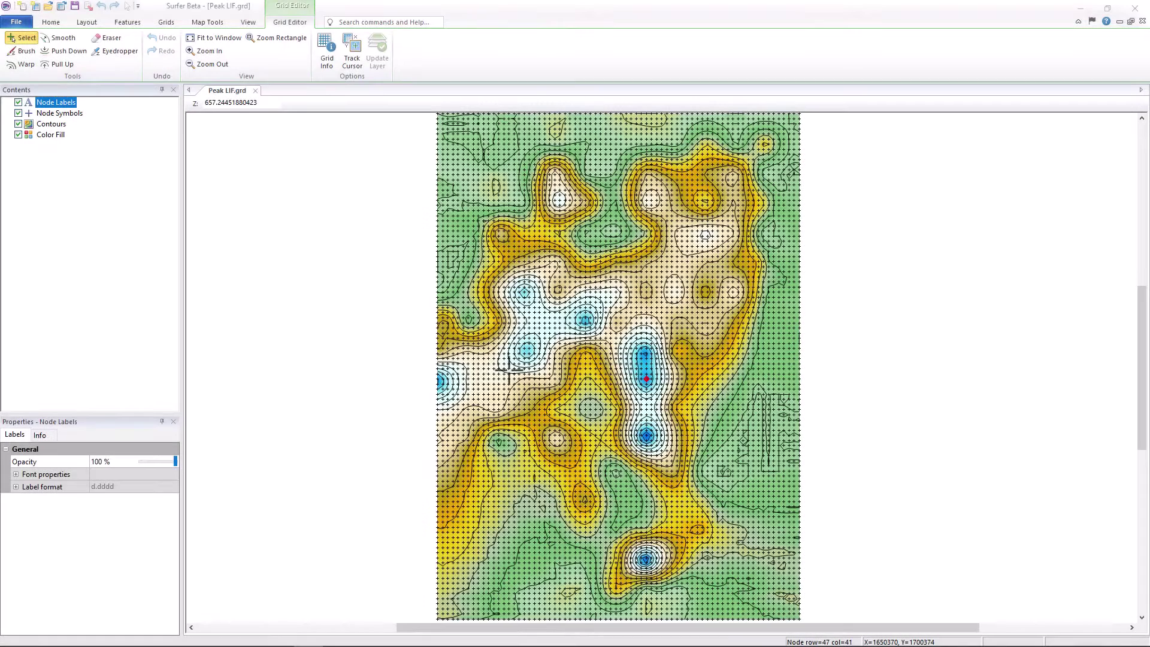
# - Read the Z values at five peak nodes of the Peak LIF grid in the Grid Editor
pyautogui.click(529, 348)
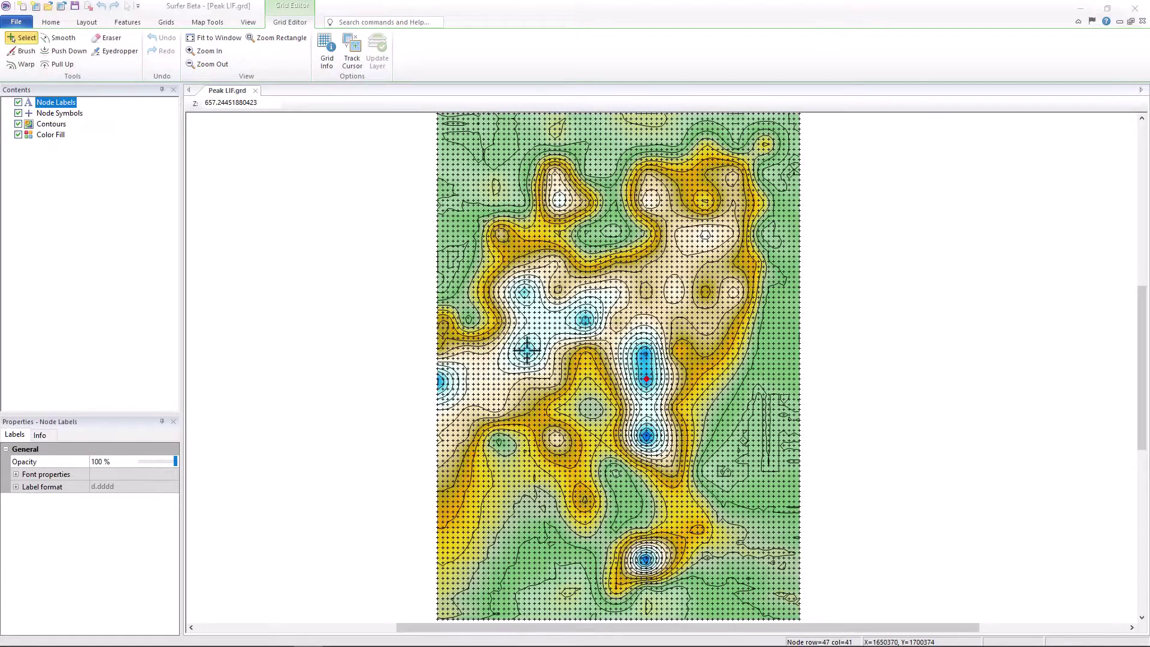
pyautogui.click(525, 293)
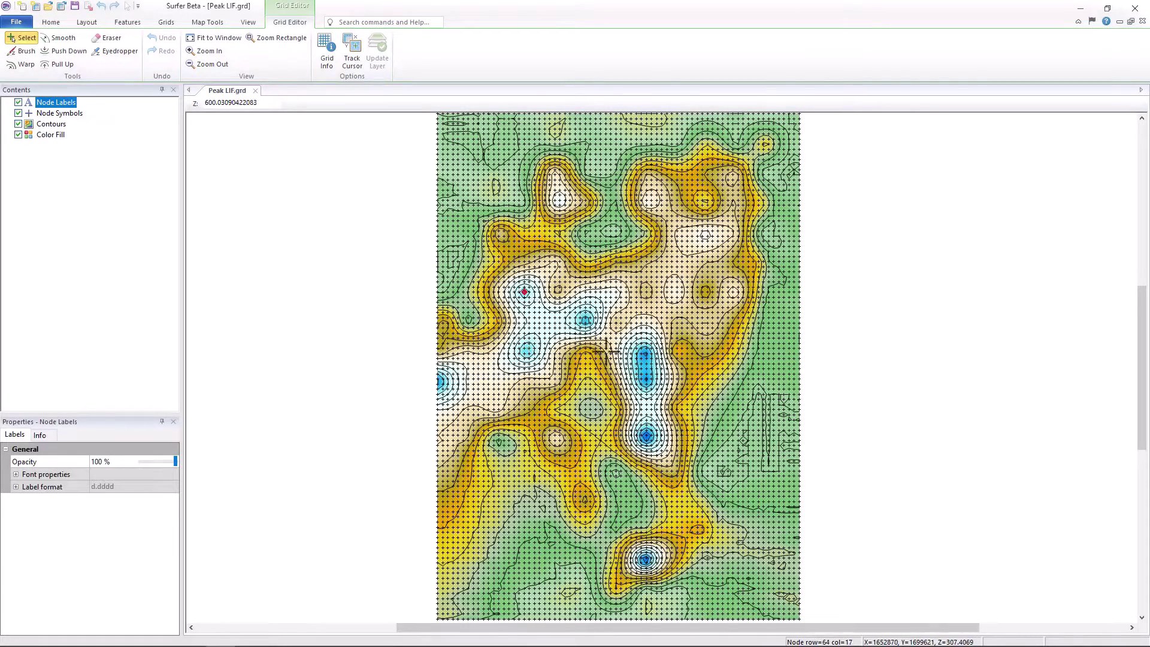
pyautogui.click(646, 378)
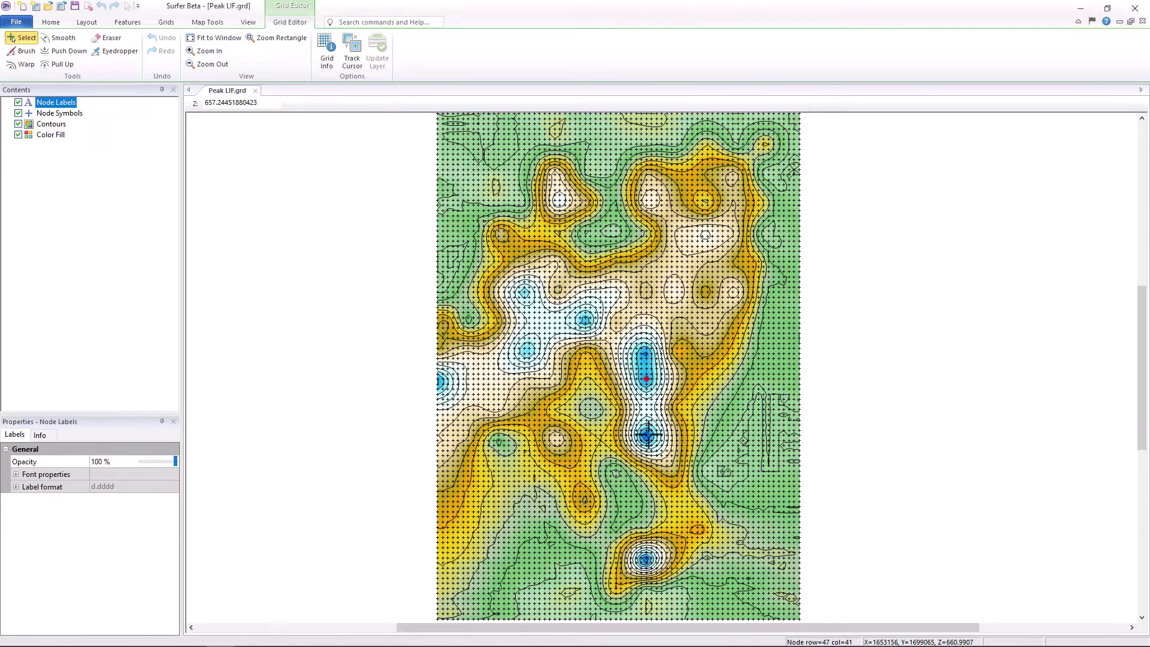
pyautogui.click(645, 436)
pyautogui.click(646, 559)
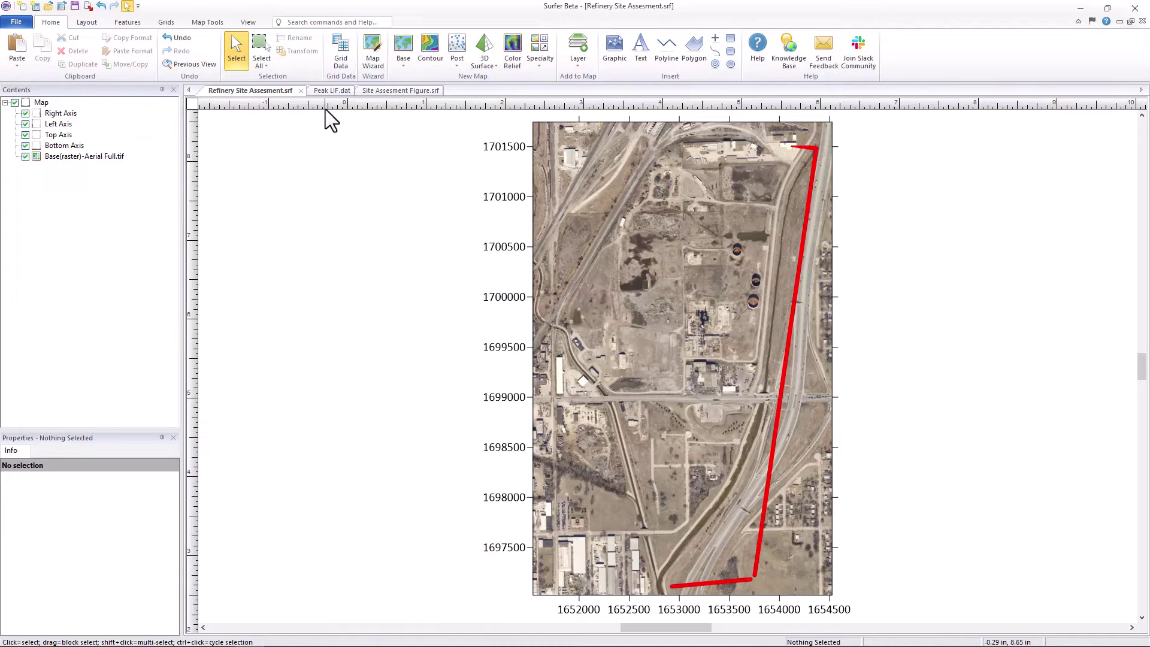
pyautogui.click(331, 90)
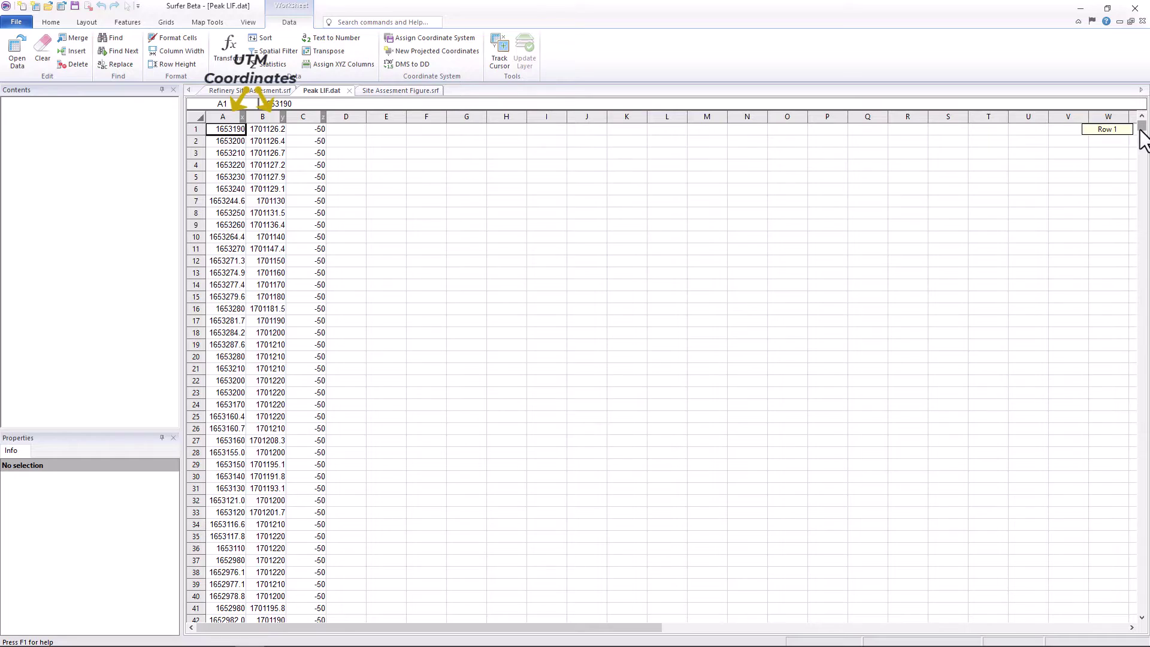
pyautogui.moveTo(1143, 136); pyautogui.dragTo(1134, 281)
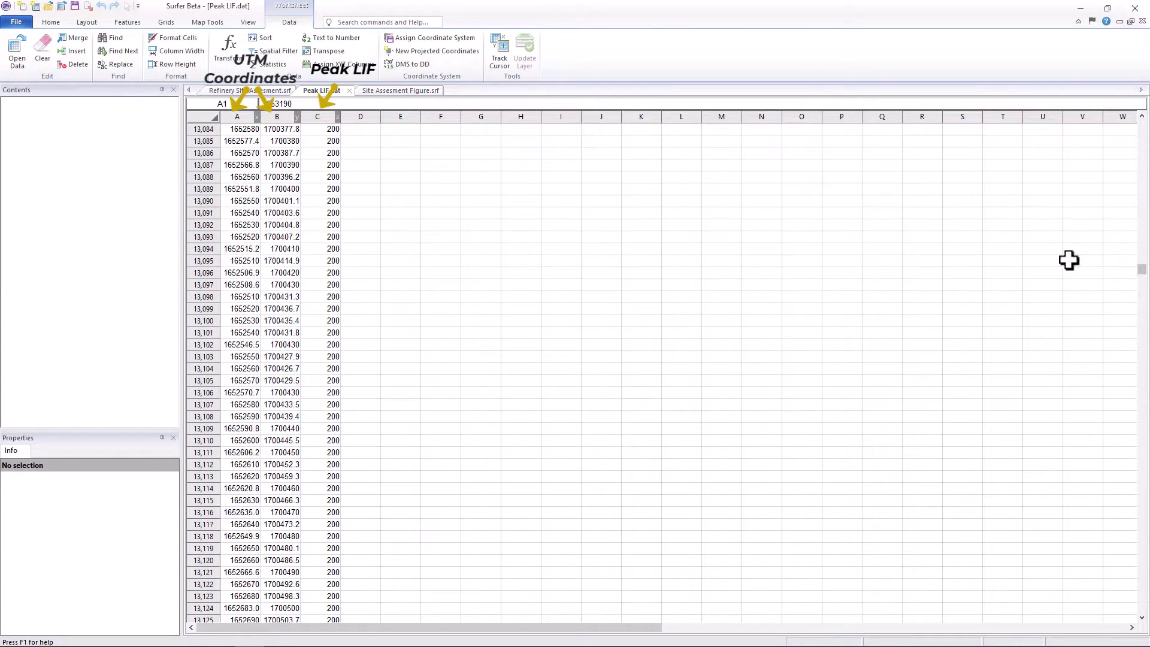
# - Load Peak LIF.dat (43,868 points) into Grid Data with columns A, B, C as X, Y, Z
pyautogui.click(273, 91)
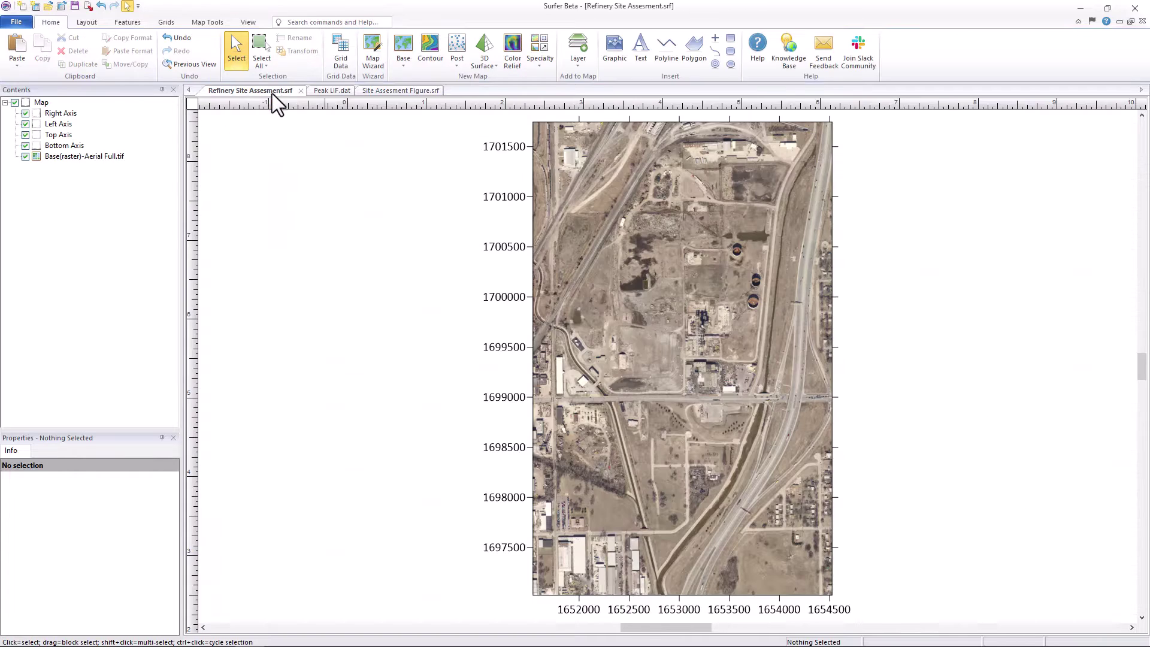
pyautogui.click(345, 60)
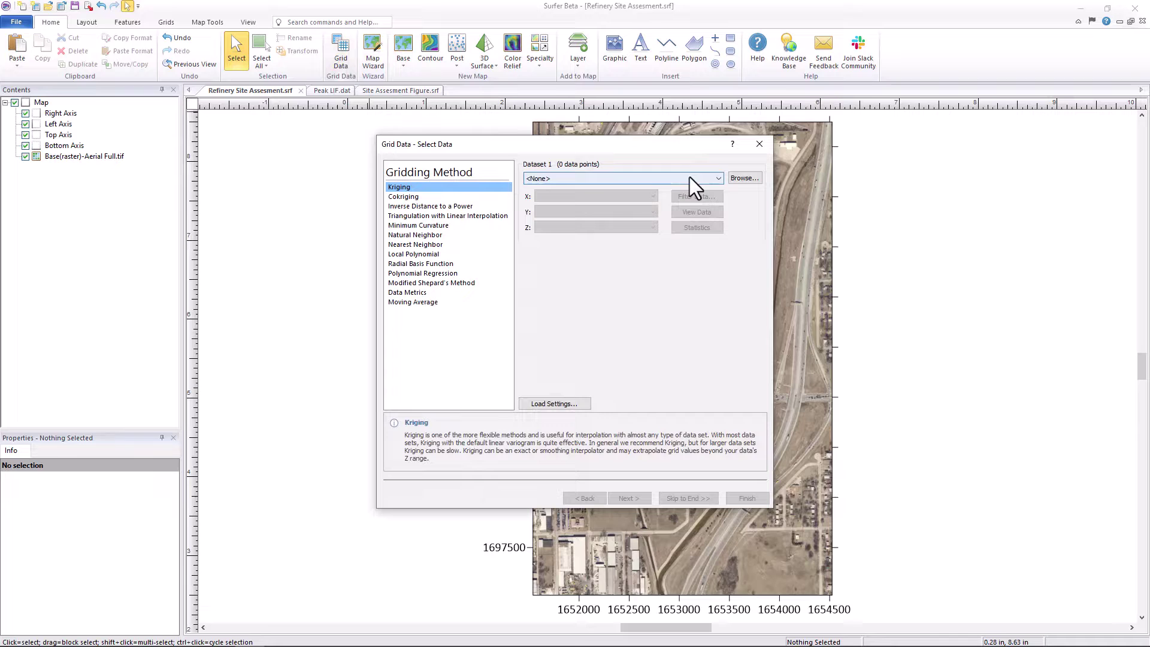
pyautogui.click(743, 179)
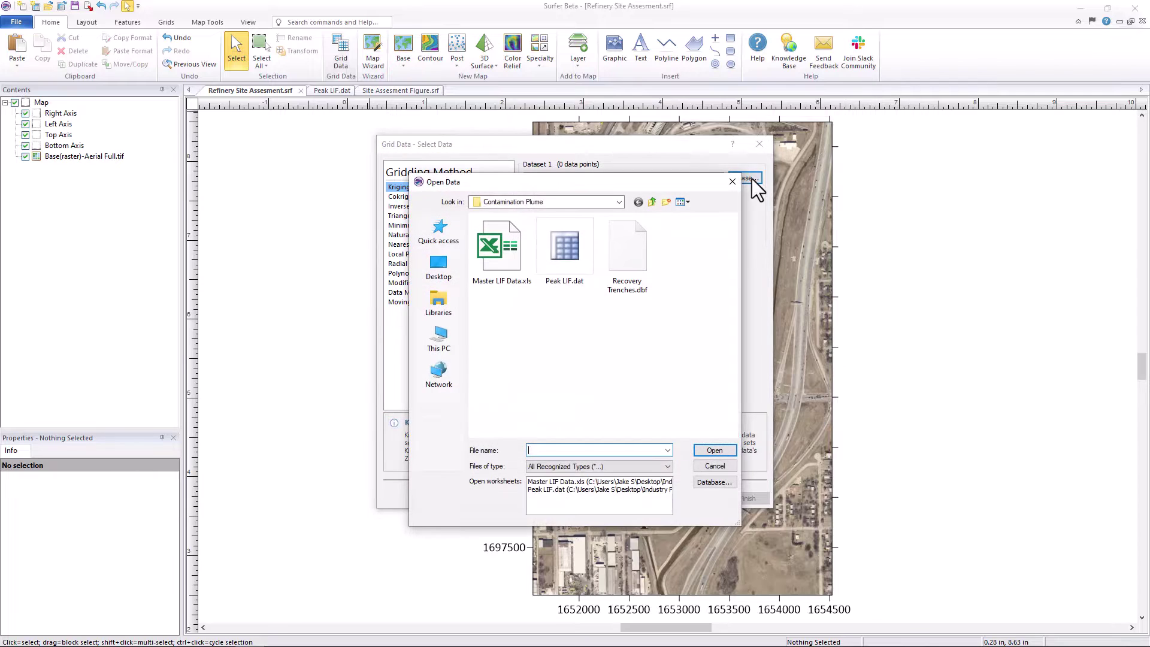
pyautogui.click(583, 259)
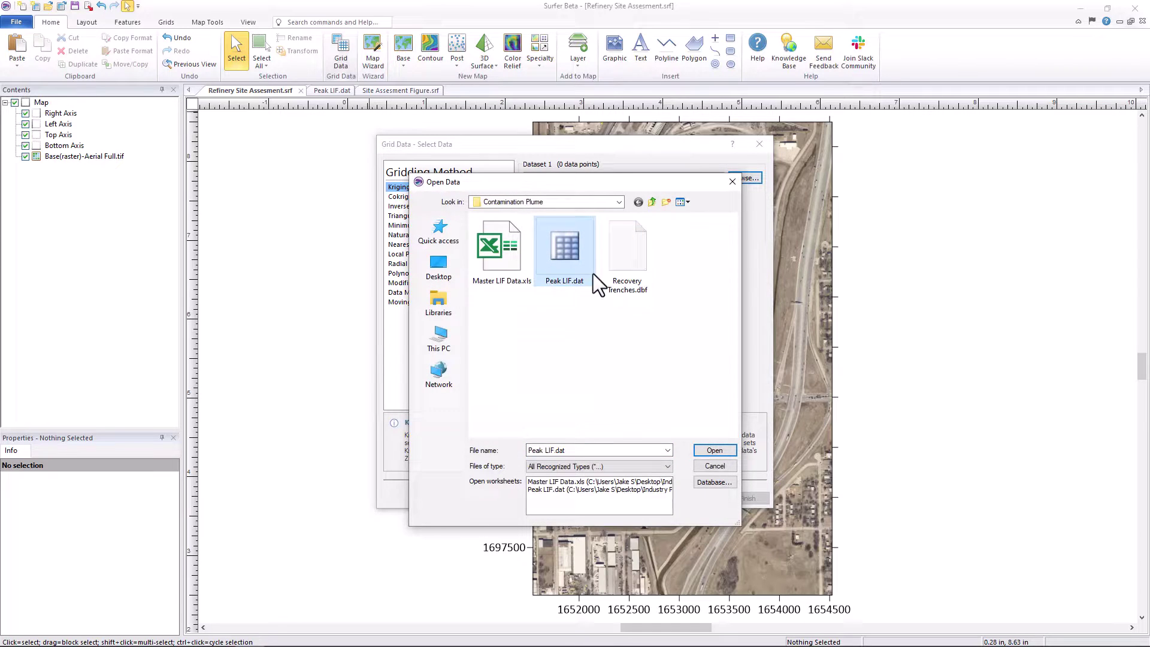
pyautogui.click(716, 451)
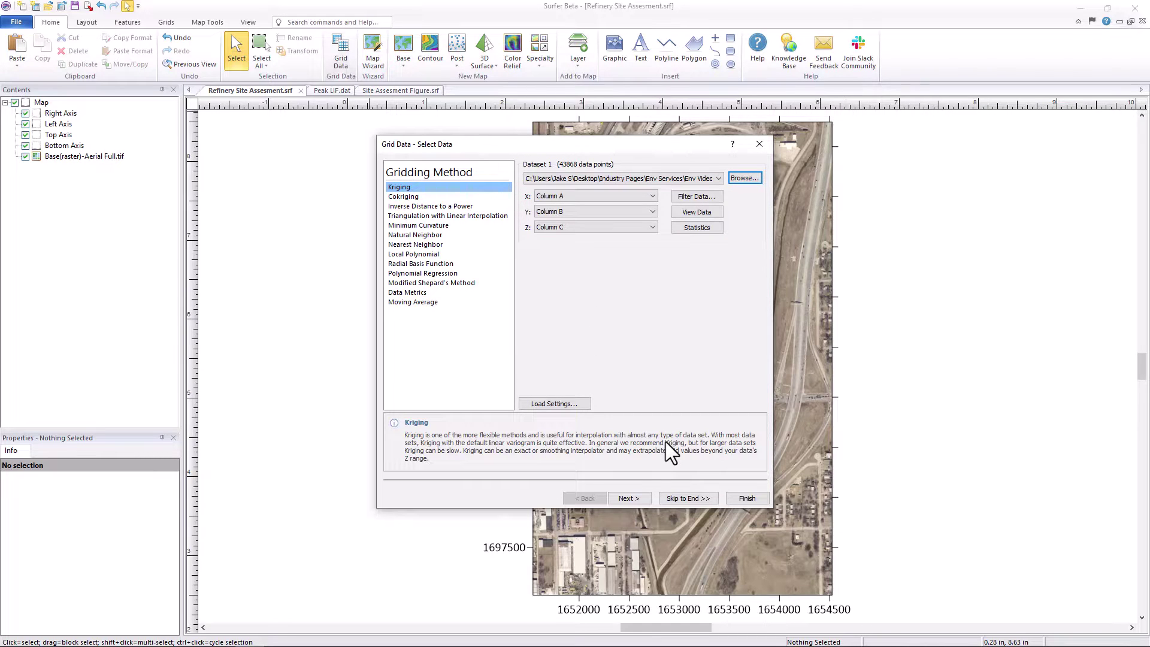
# - Advance through the kriging Variogram and Options pages to the 72 by 100 Output settings
pyautogui.click(628, 498)
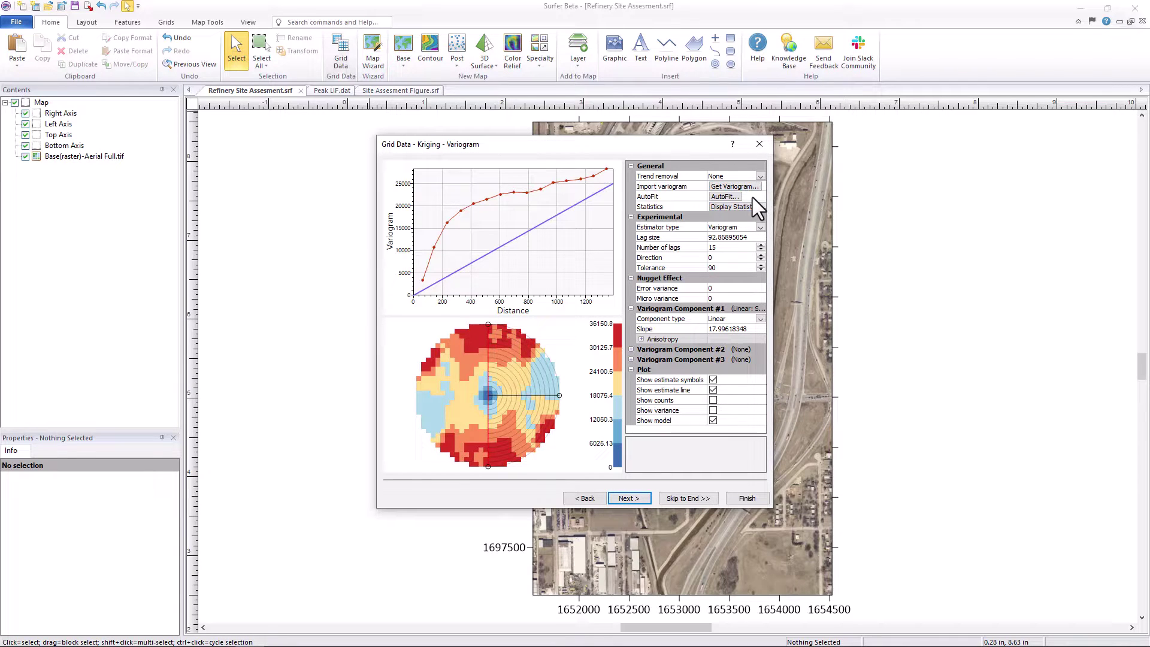
pyautogui.click(641, 340)
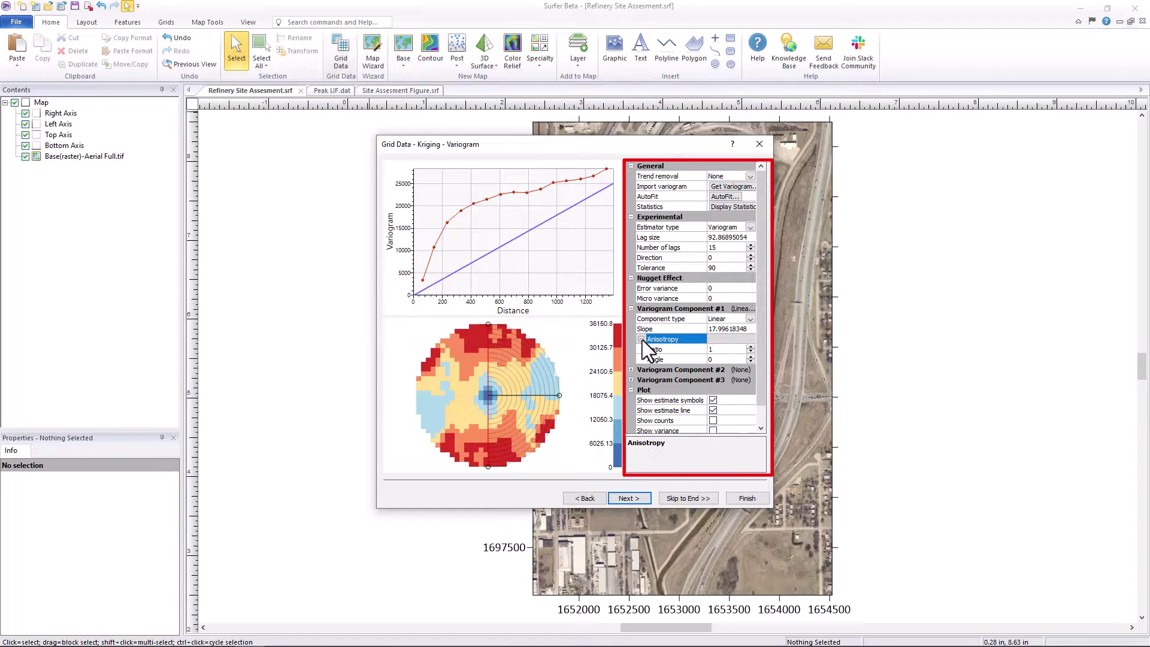
pyautogui.click(642, 339)
pyautogui.click(626, 497)
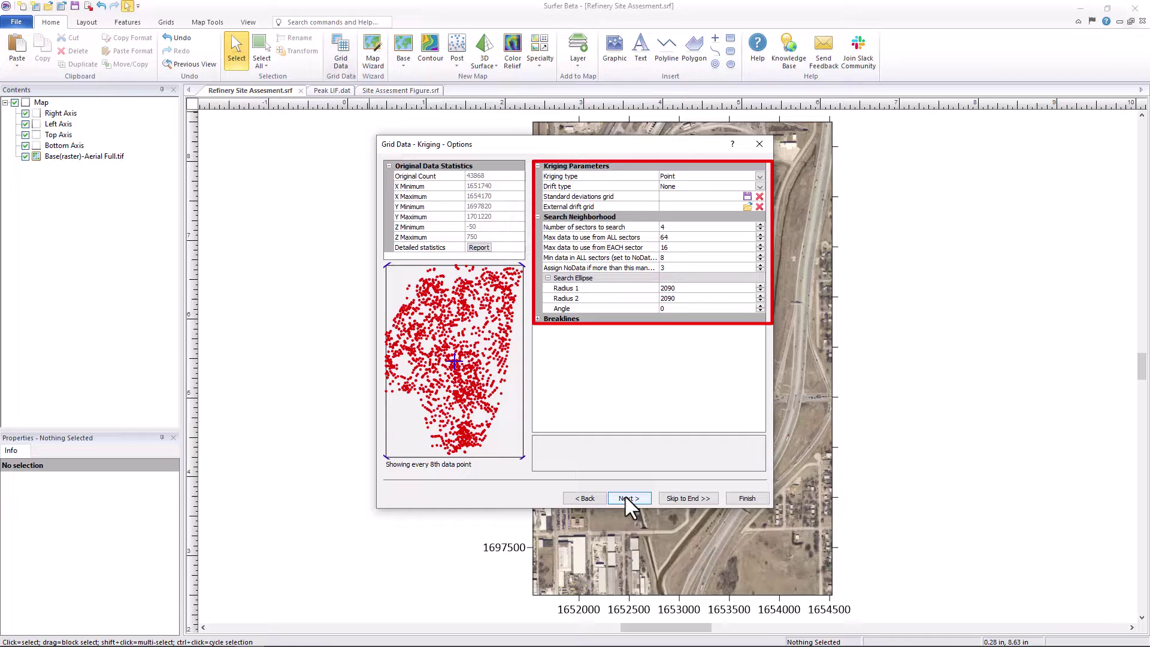
pyautogui.click(626, 497)
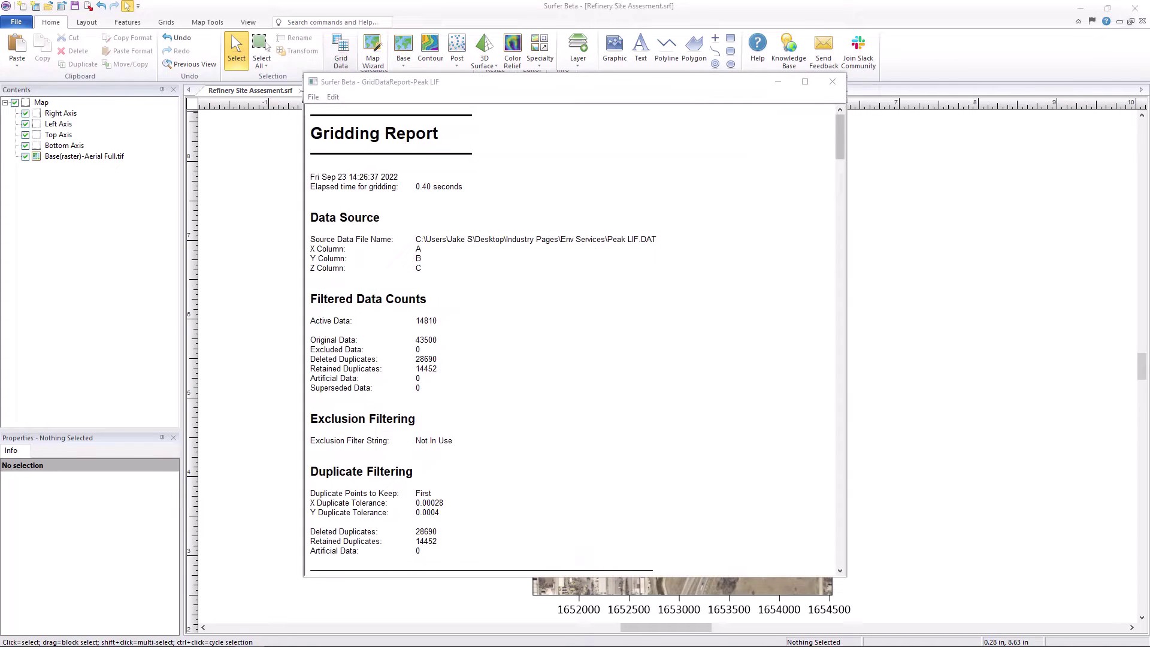
pyautogui.scroll(-2, 572, 342)
pyautogui.scroll(-6, 572, 342)
pyautogui.scroll(-5, 576, 342)
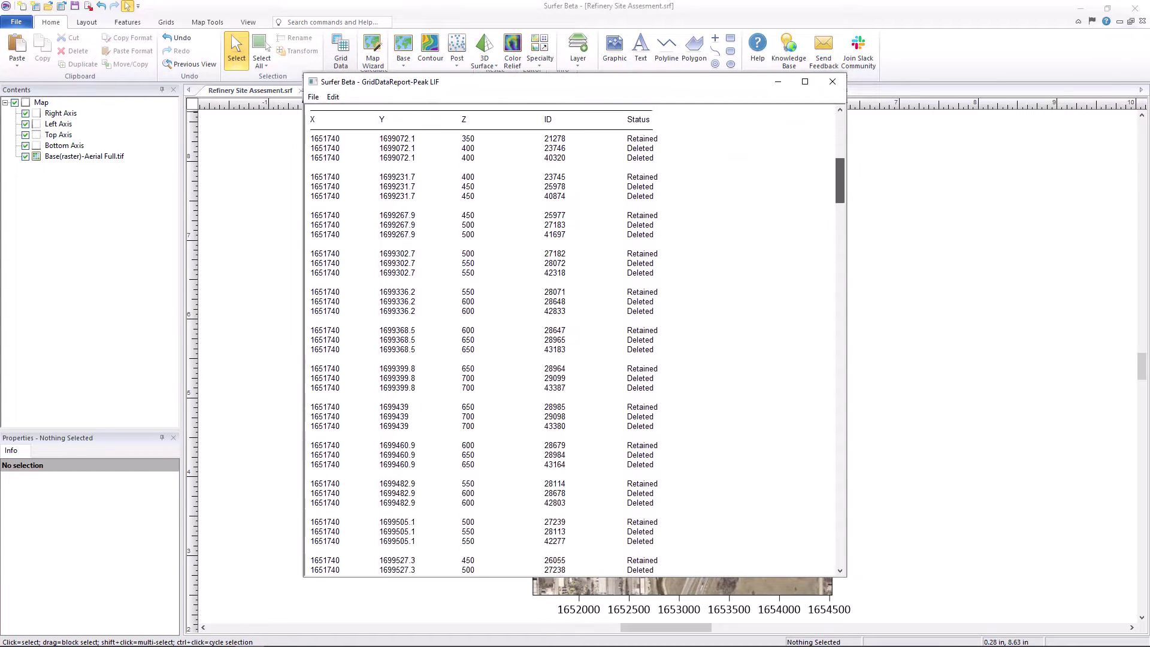
pyautogui.scroll(-5, 575, 342)
pyautogui.scroll(-5, 575, 342)
pyautogui.scroll(-5, 575, 342)
pyautogui.scroll(-5, 575, 342)
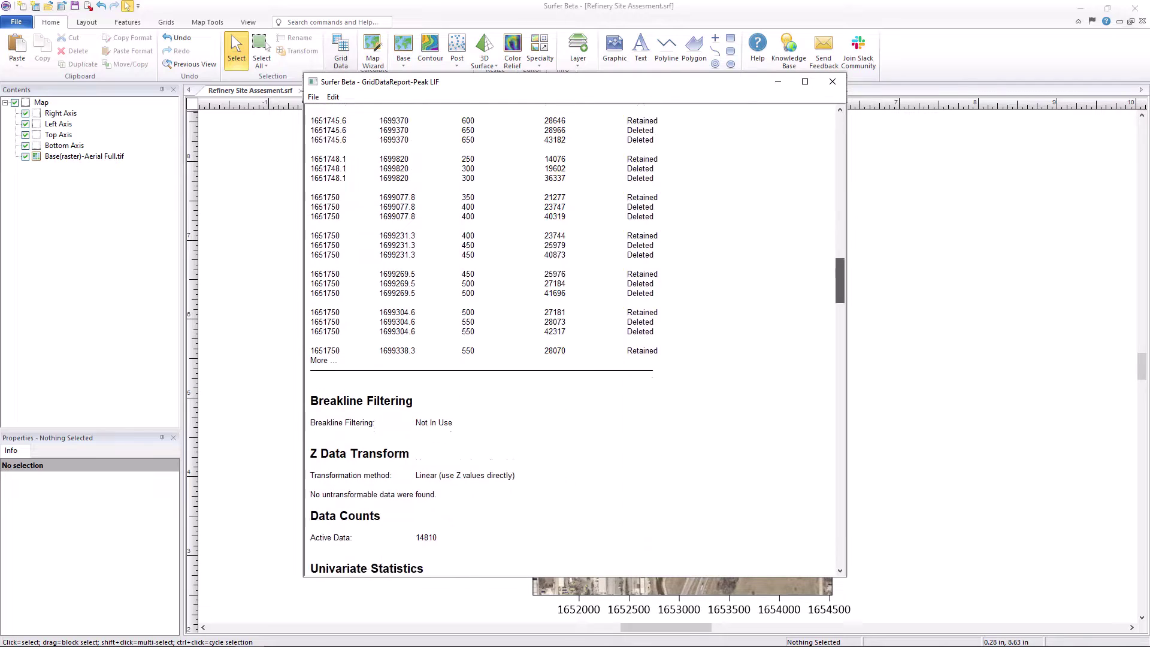
pyautogui.scroll(-5, 576, 341)
pyautogui.scroll(-5, 575, 342)
pyautogui.scroll(-5, 575, 342)
pyautogui.scroll(-1, 575, 341)
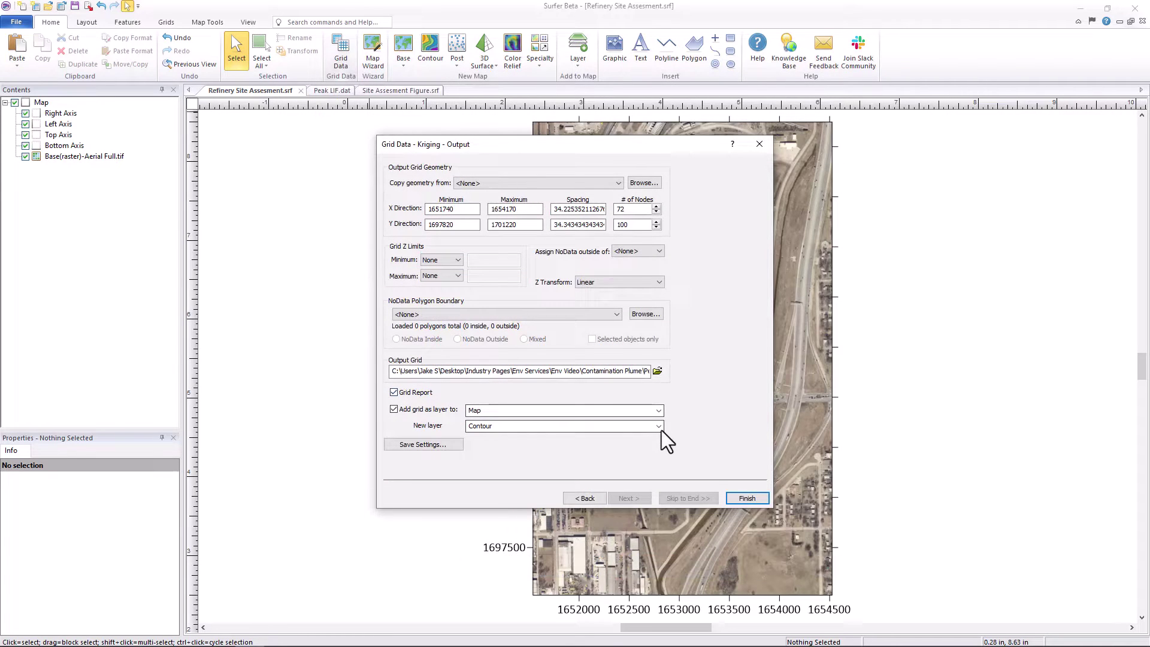
# - Finish kriging with Contour as the new layer type and Grid Report checked
pyautogui.click(659, 426)
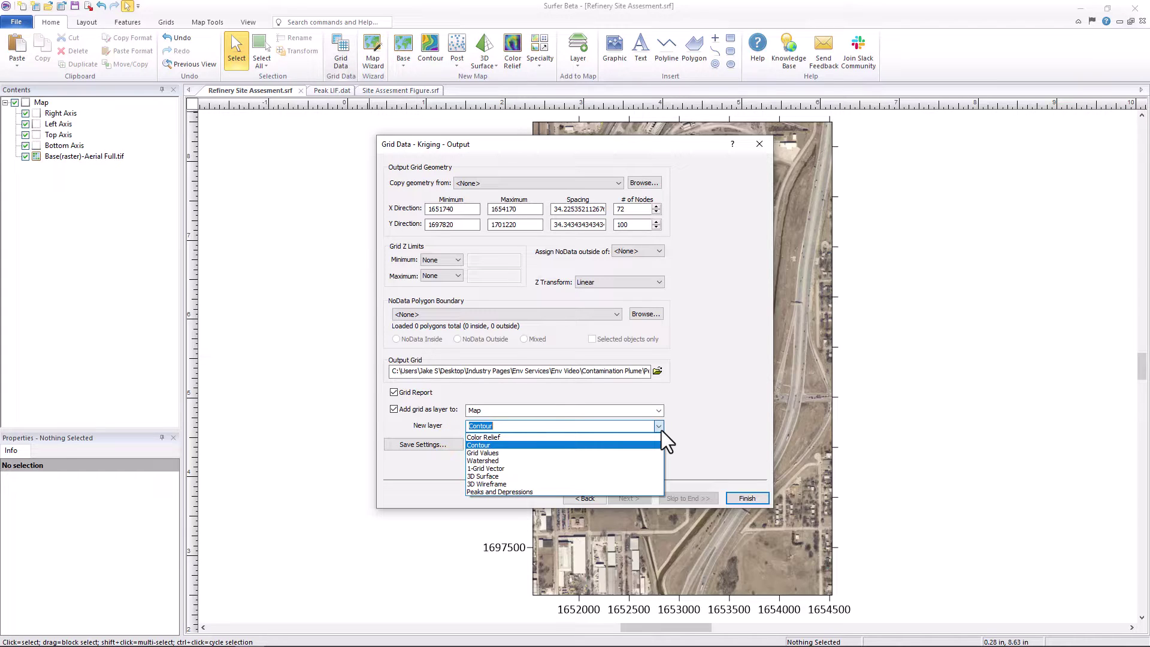
pyautogui.click(661, 431)
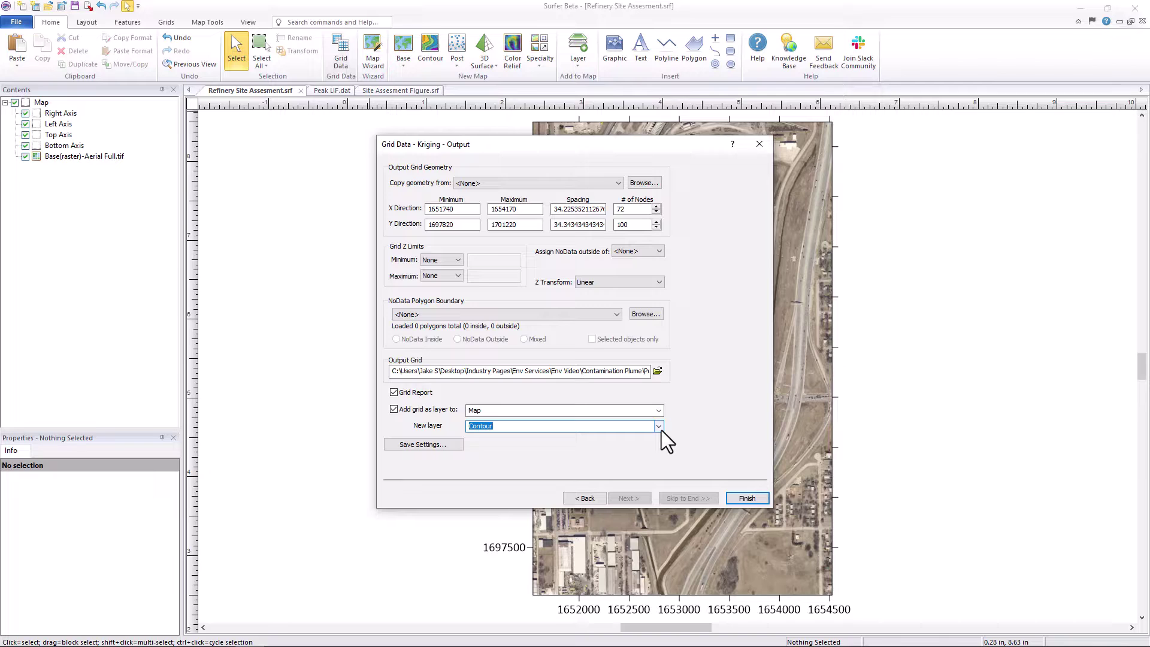
pyautogui.click(740, 495)
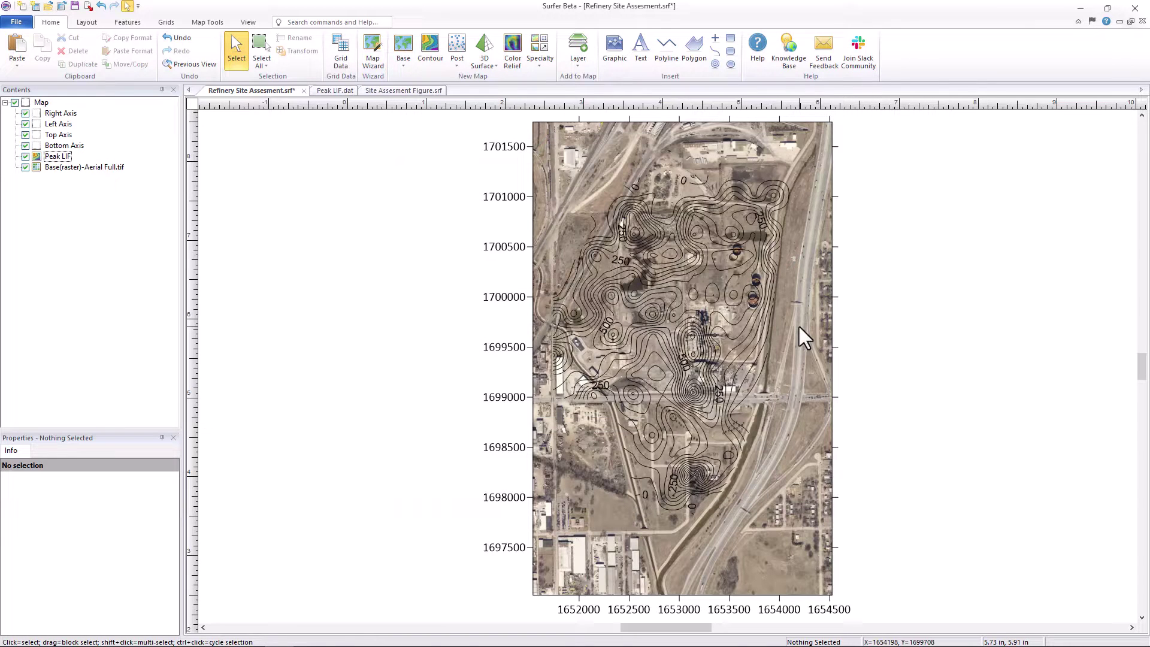
pyautogui.click(55, 156)
pyautogui.click(95, 463)
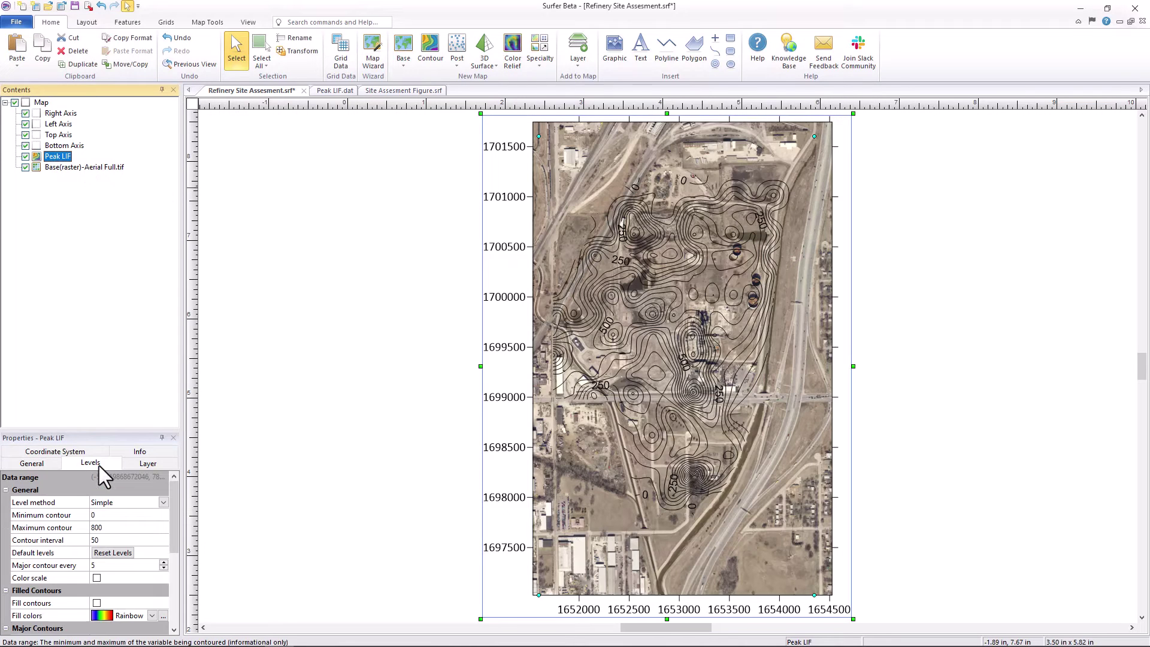
pyautogui.click(97, 603)
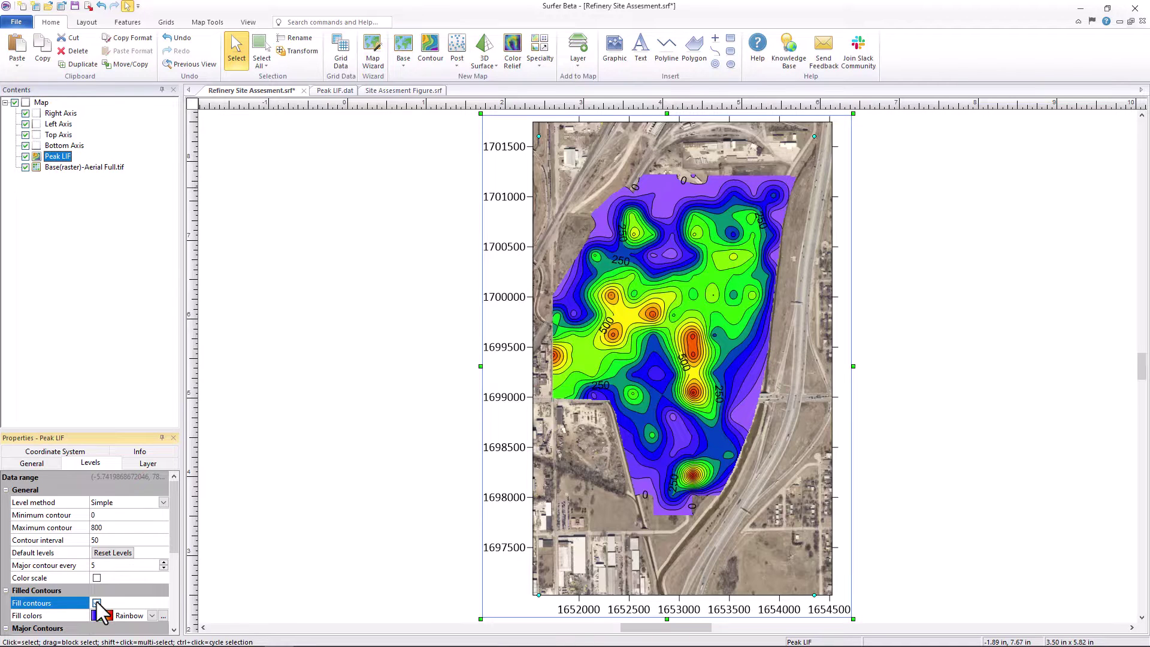
pyautogui.click(96, 603)
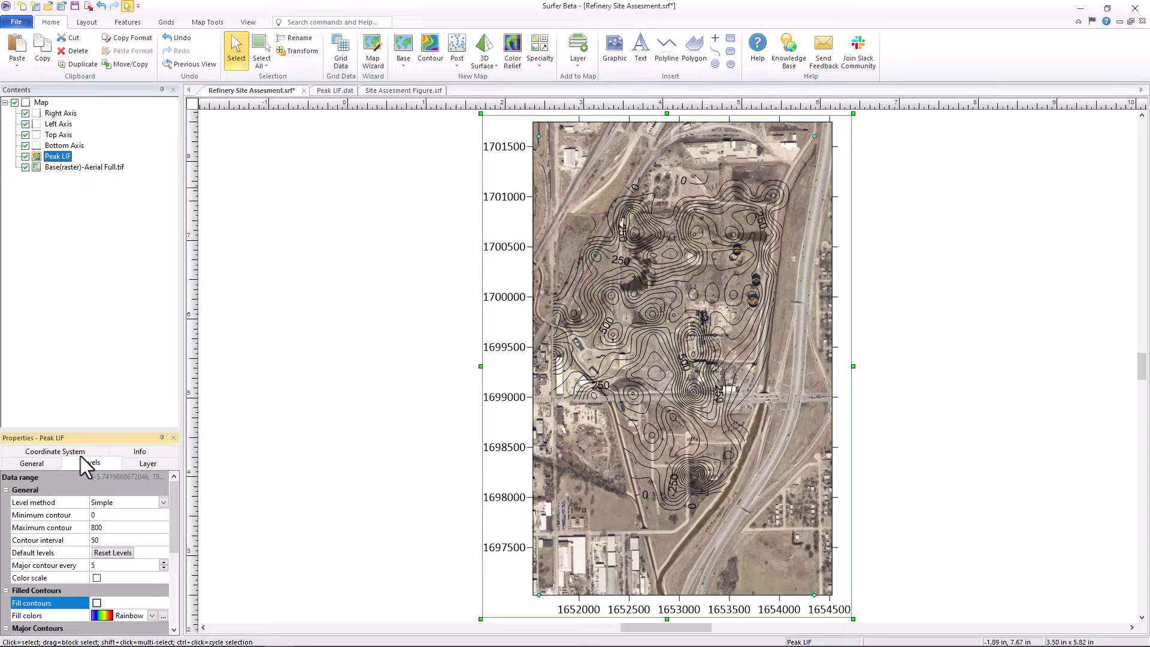
pyautogui.click(41, 103)
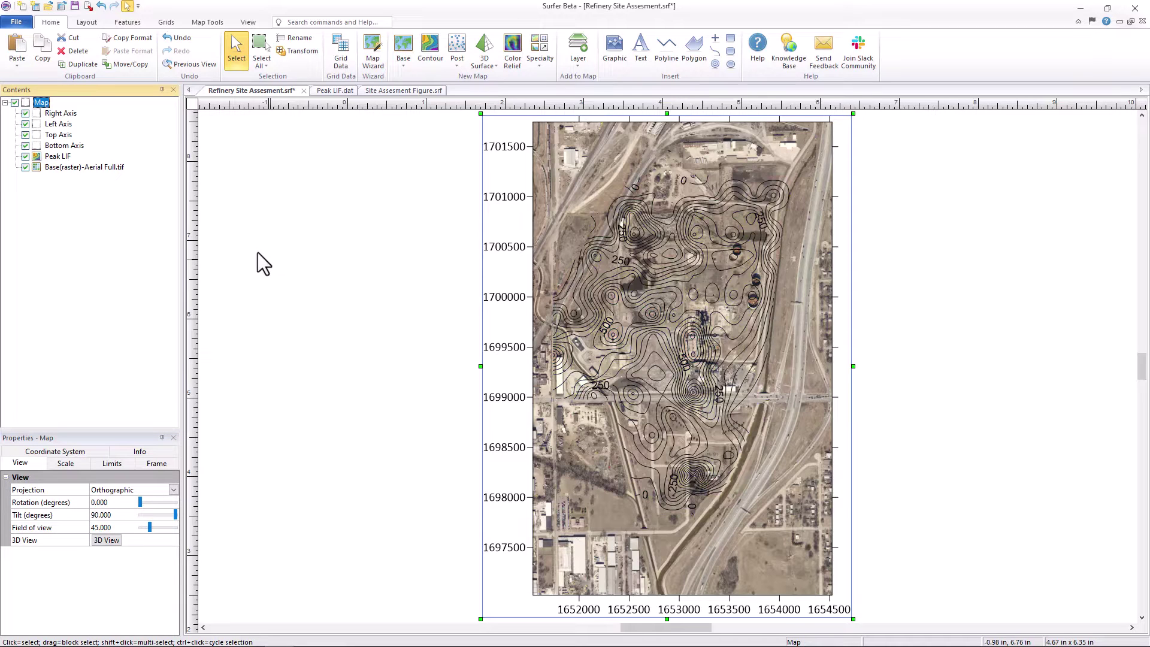
pyautogui.click(579, 62)
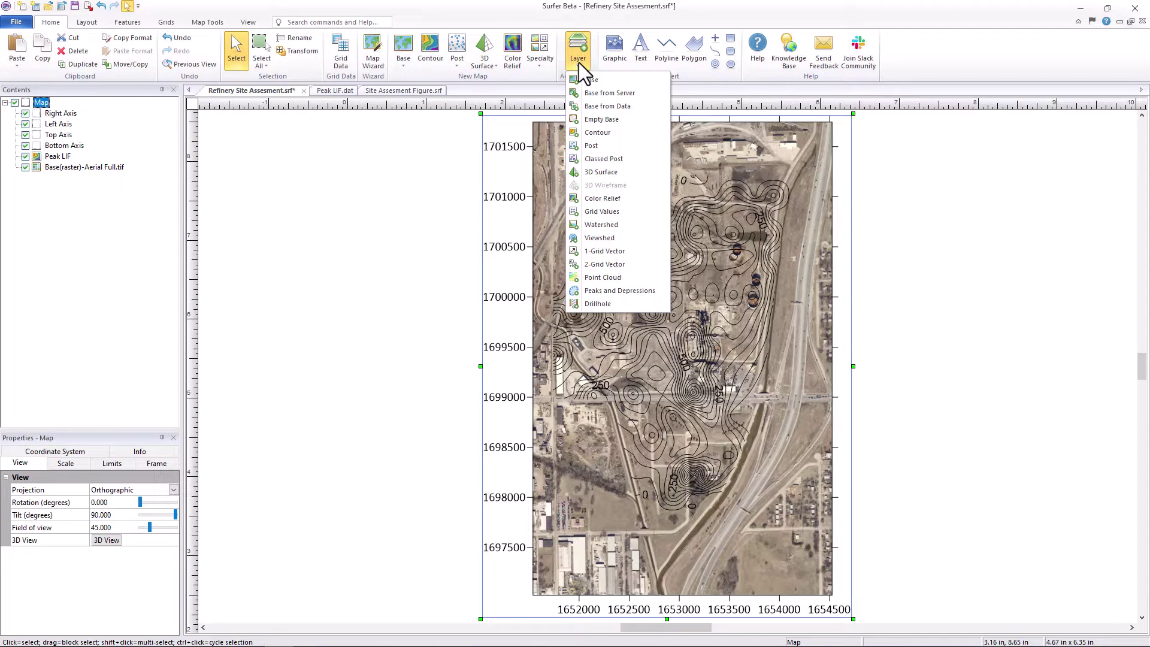
# - Add Site plan.tif as a base image layer
pyautogui.click(599, 80)
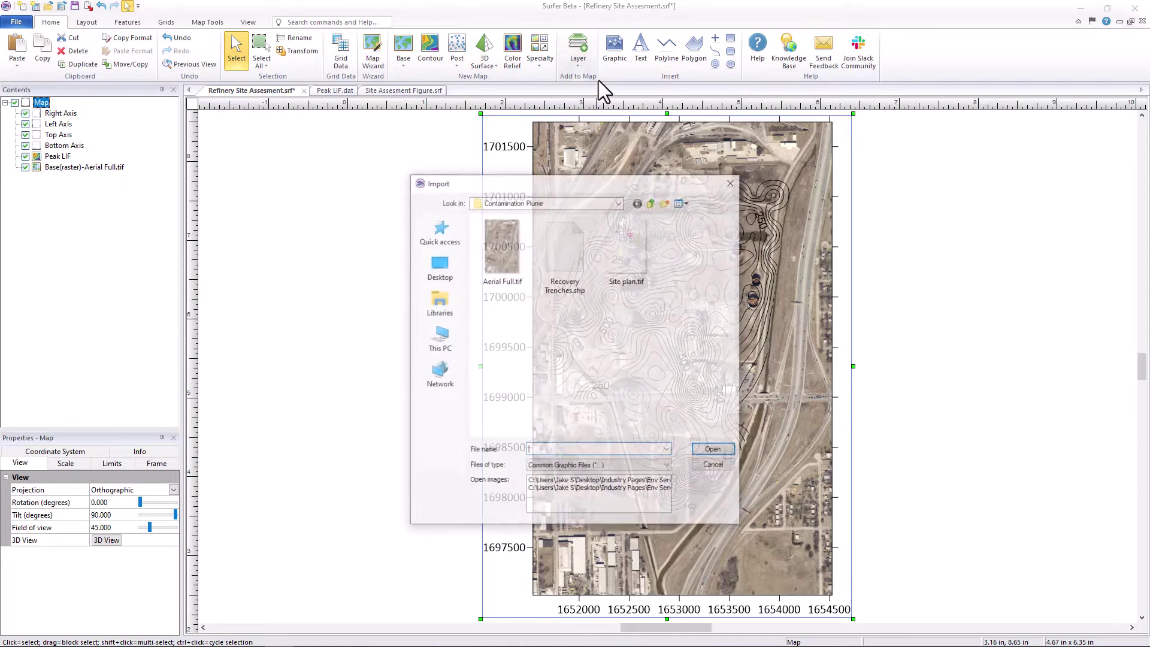
pyautogui.click(643, 254)
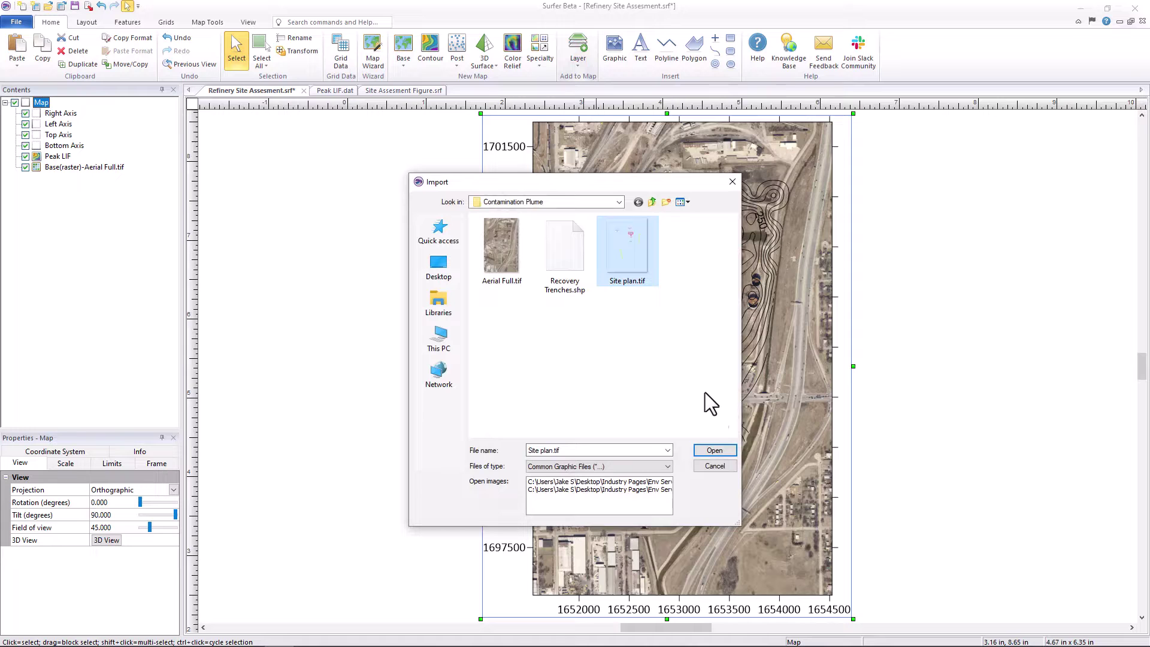
pyautogui.click(733, 451)
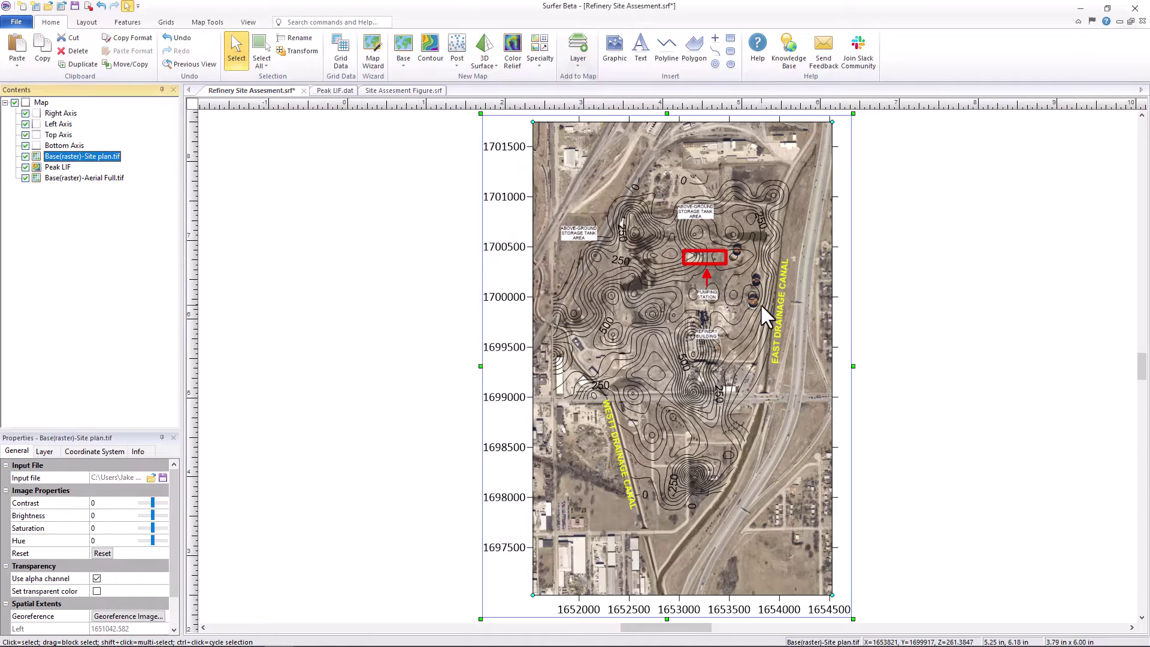
# - Post the Master LIF Data.xls borings on the map as a post layer
pyautogui.click(589, 64)
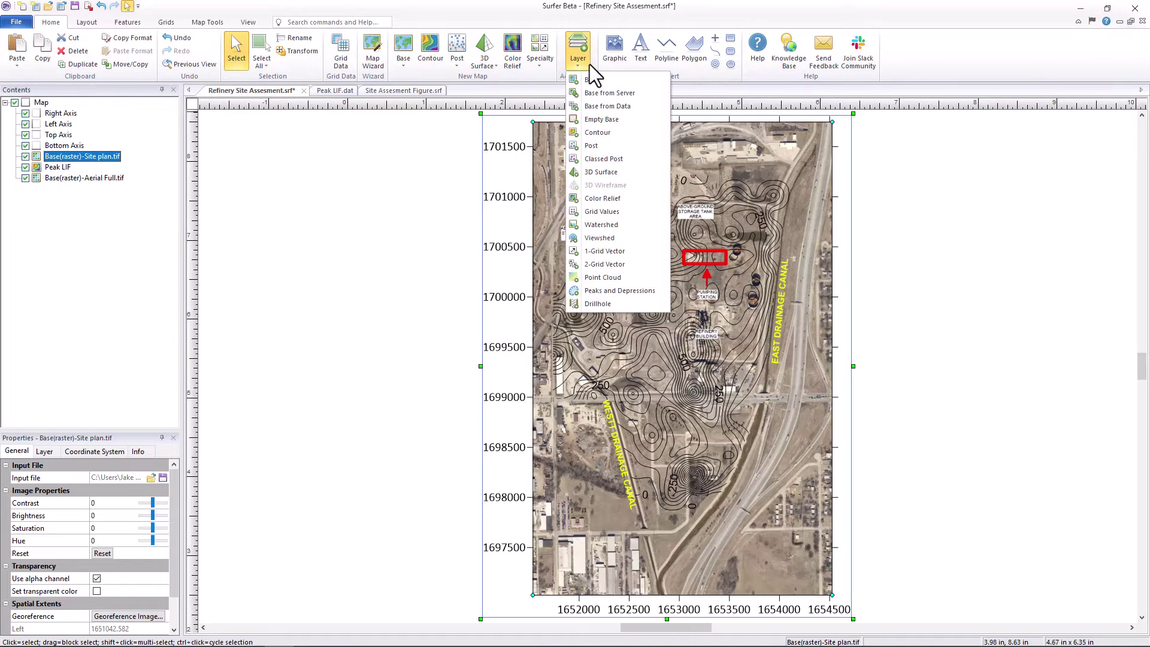
pyautogui.click(611, 146)
pyautogui.click(497, 256)
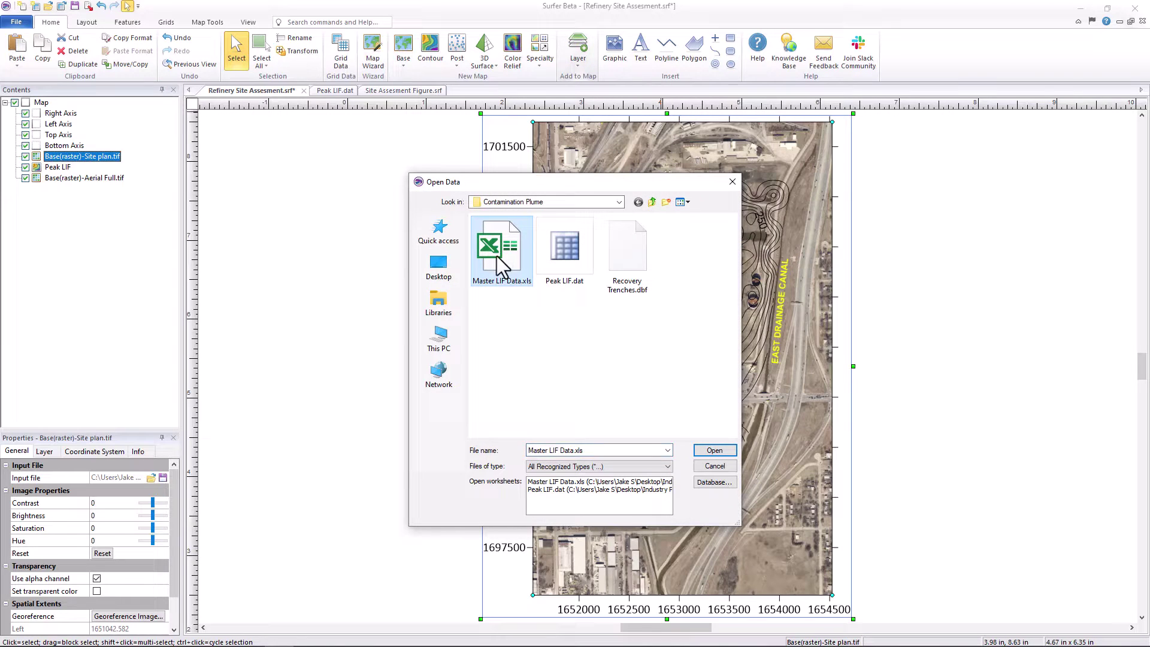
pyautogui.click(714, 452)
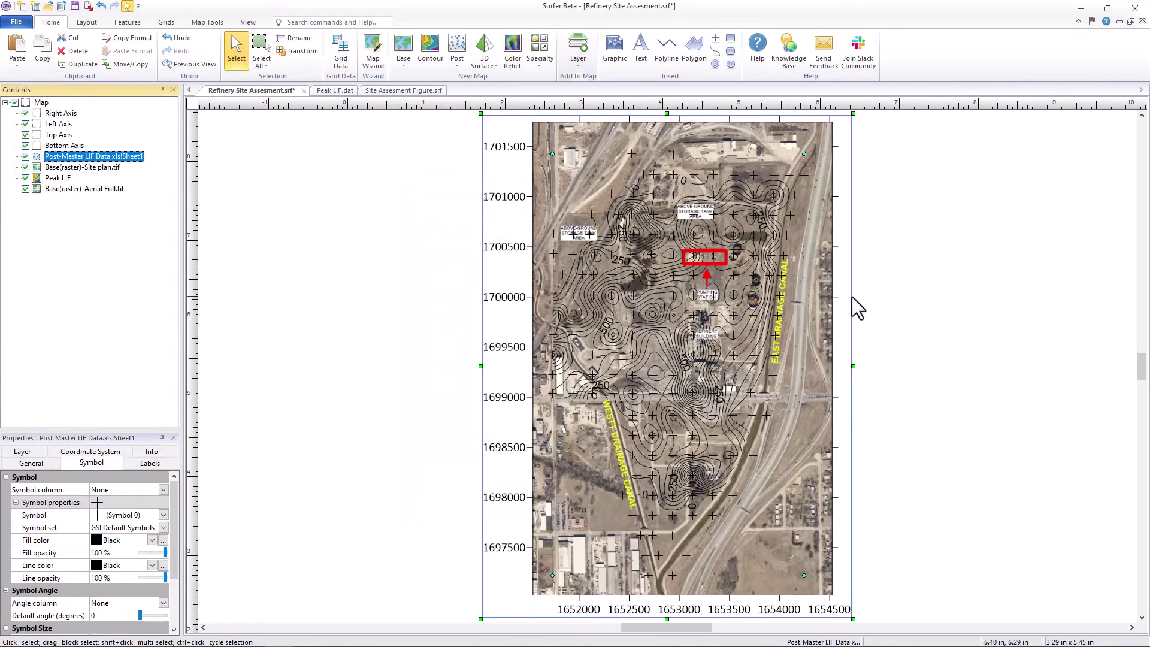
# - Add a color relief layer from Cumulative LIF.grd
pyautogui.click(578, 52)
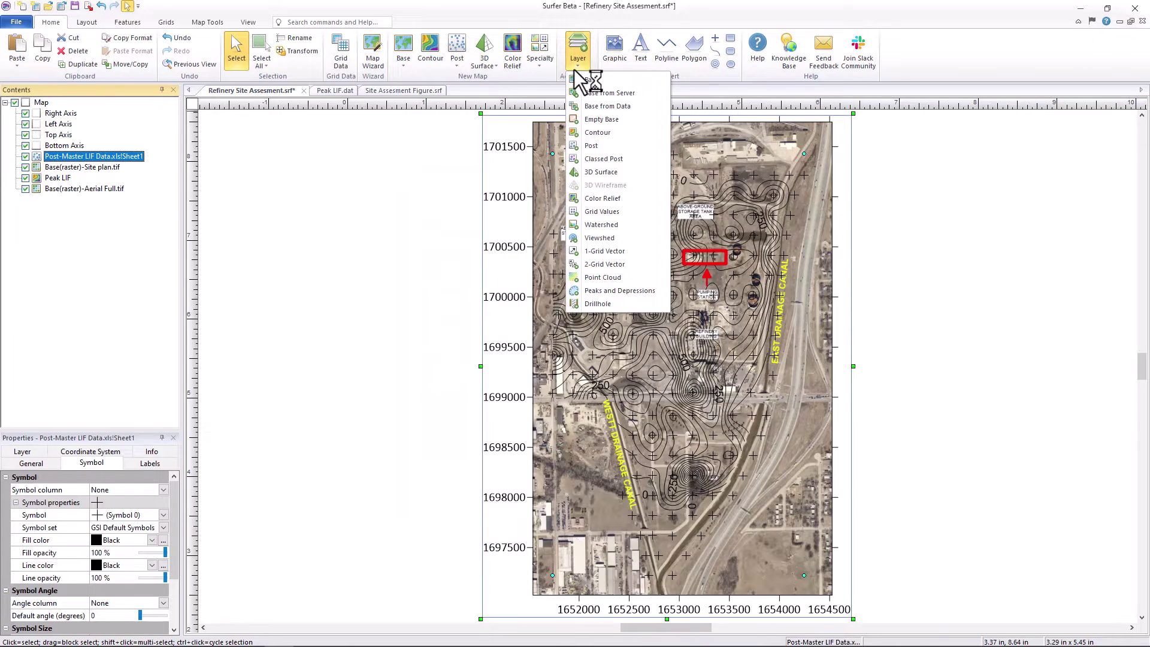
pyautogui.click(644, 215)
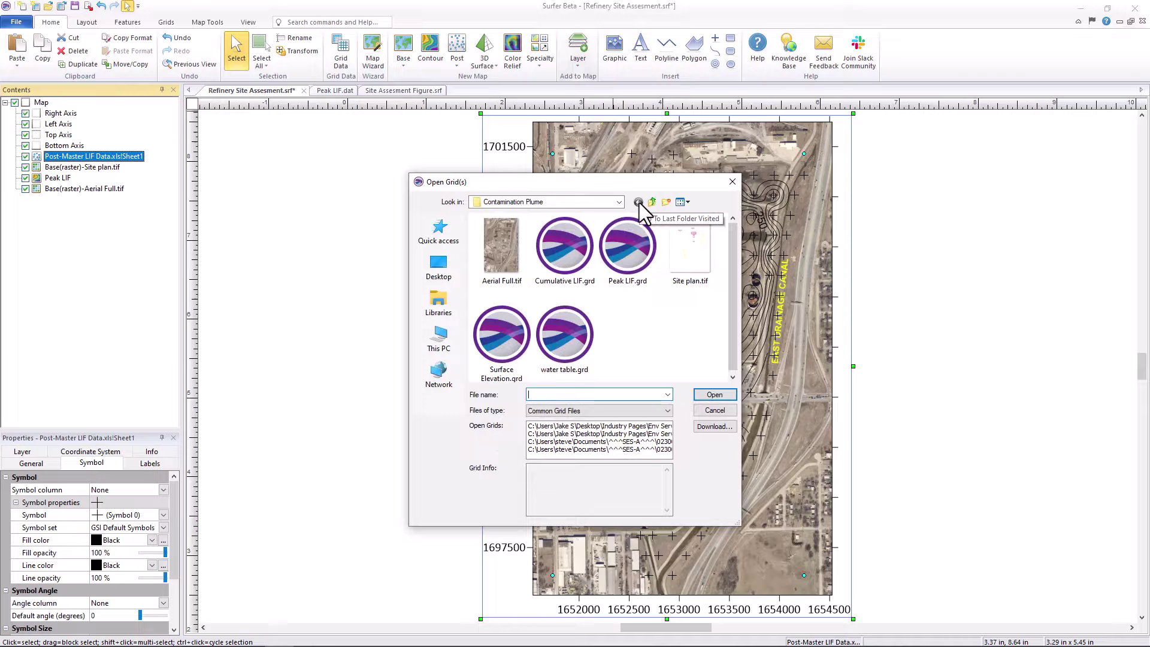
pyautogui.click(588, 257)
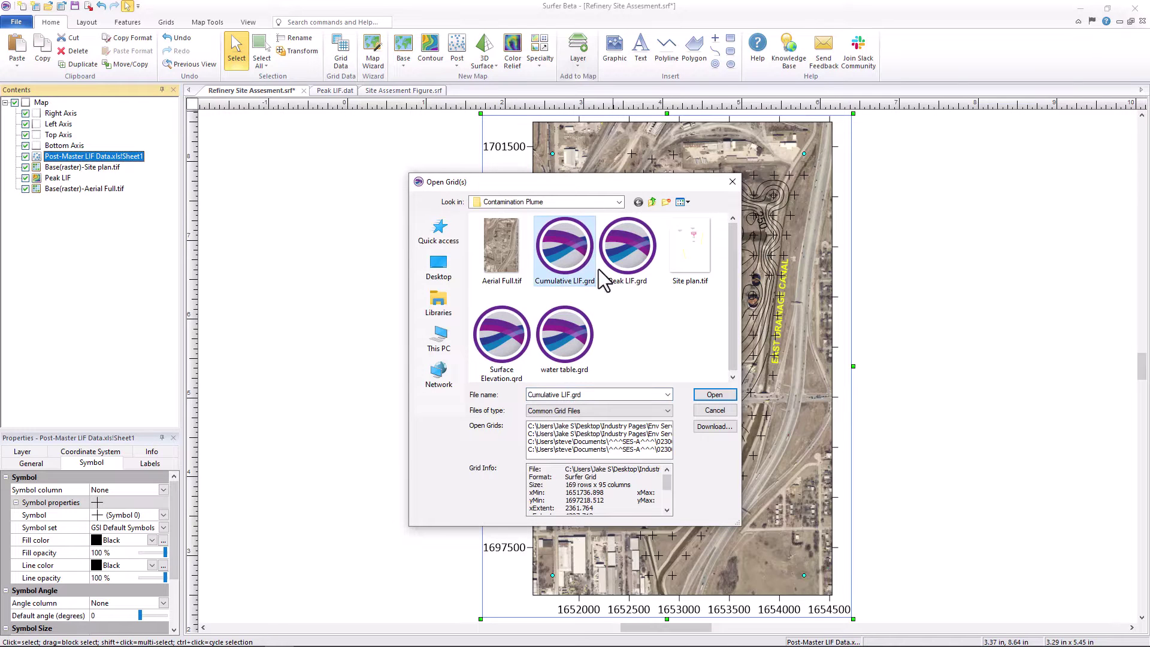
pyautogui.click(715, 394)
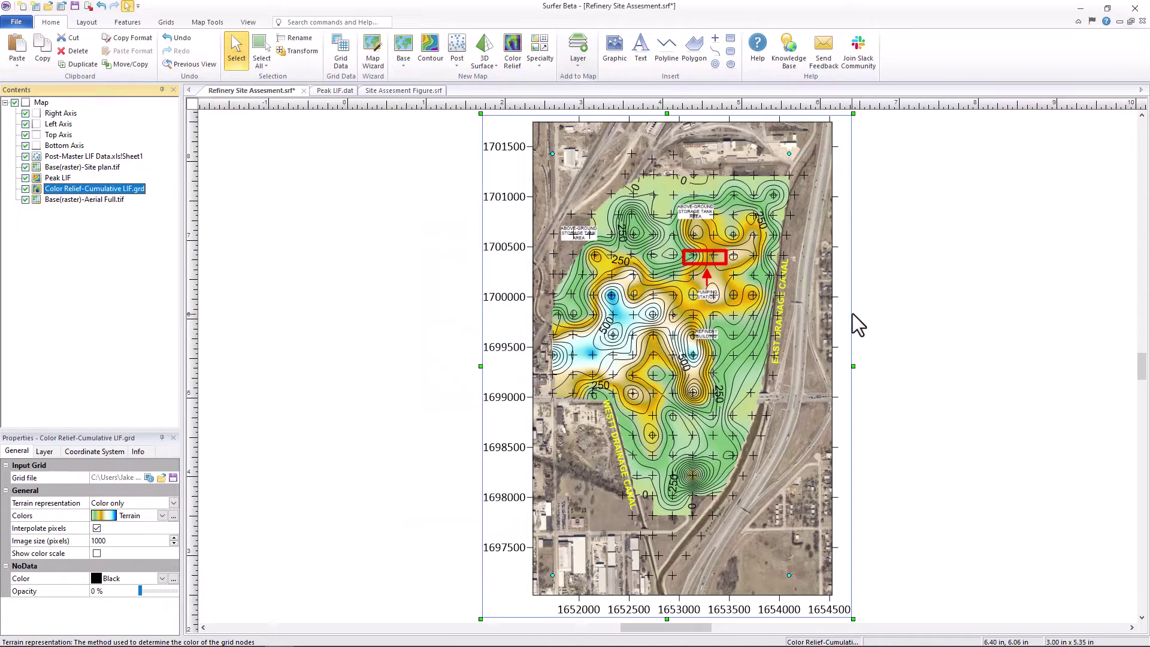
# - Hide the Post-Master LIF crosses and add a 1-grid vector layer from water table.grd
pyautogui.click(853, 315)
pyautogui.click(25, 156)
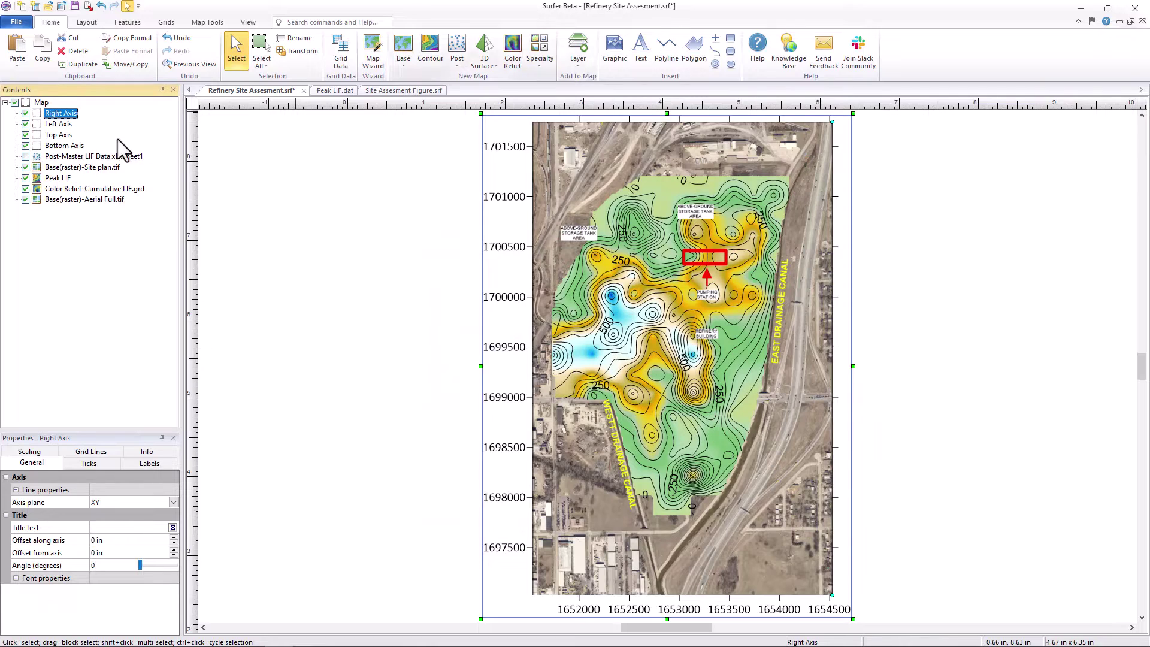
pyautogui.click(578, 54)
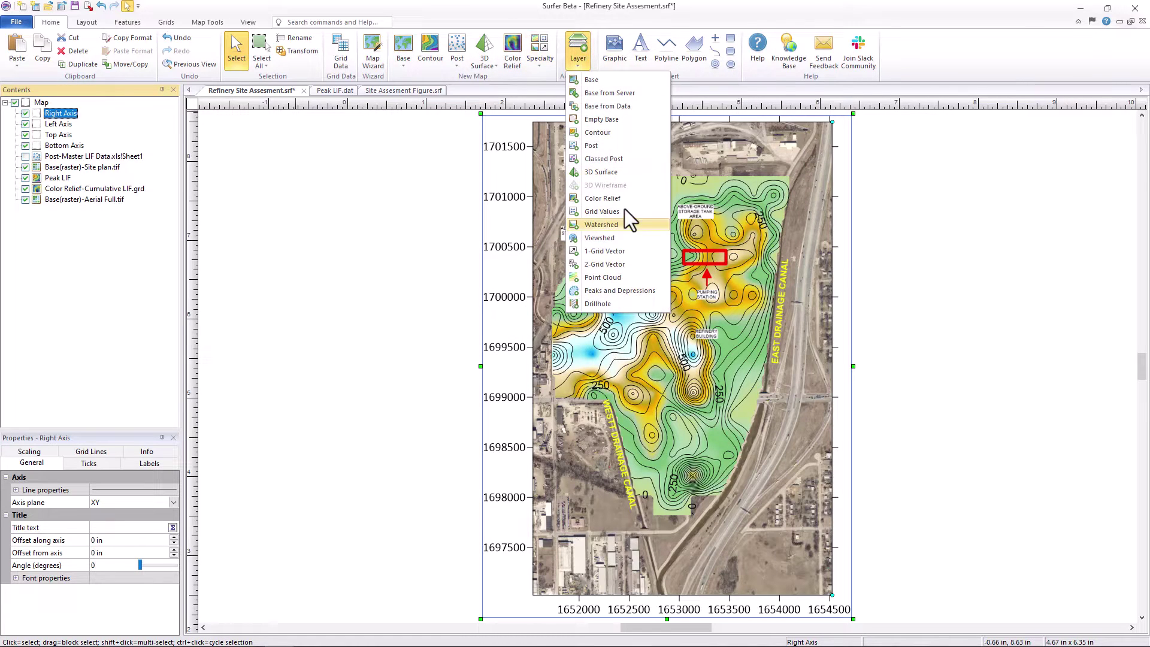
pyautogui.click(629, 251)
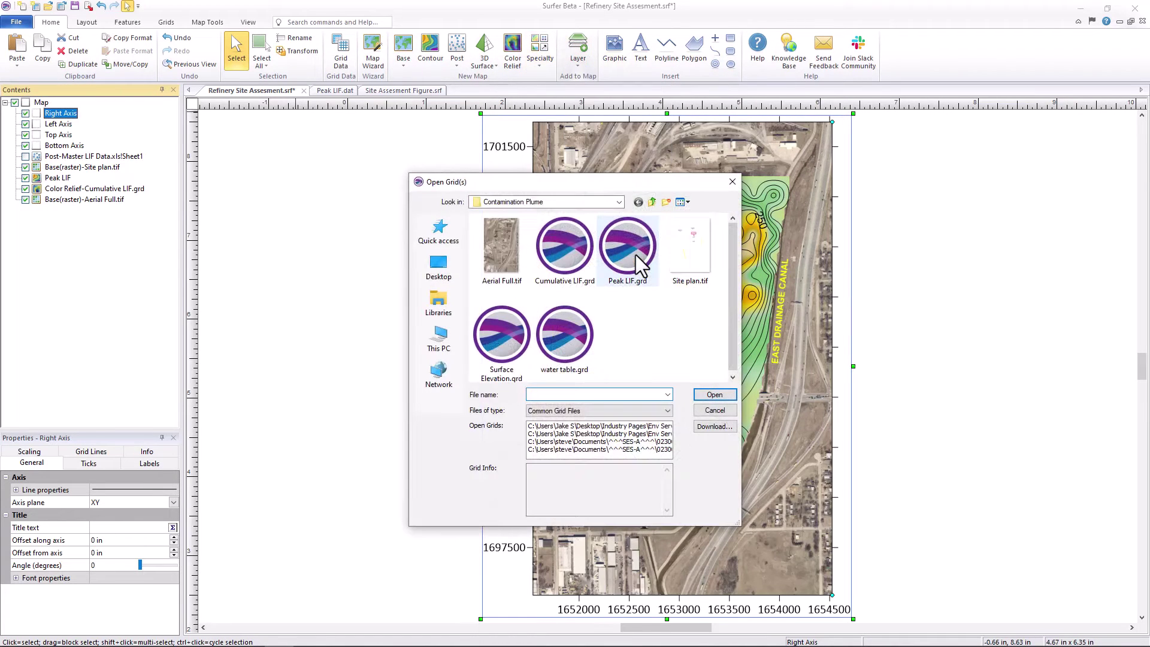
pyautogui.moveTo(628, 250)
pyautogui.click(570, 342)
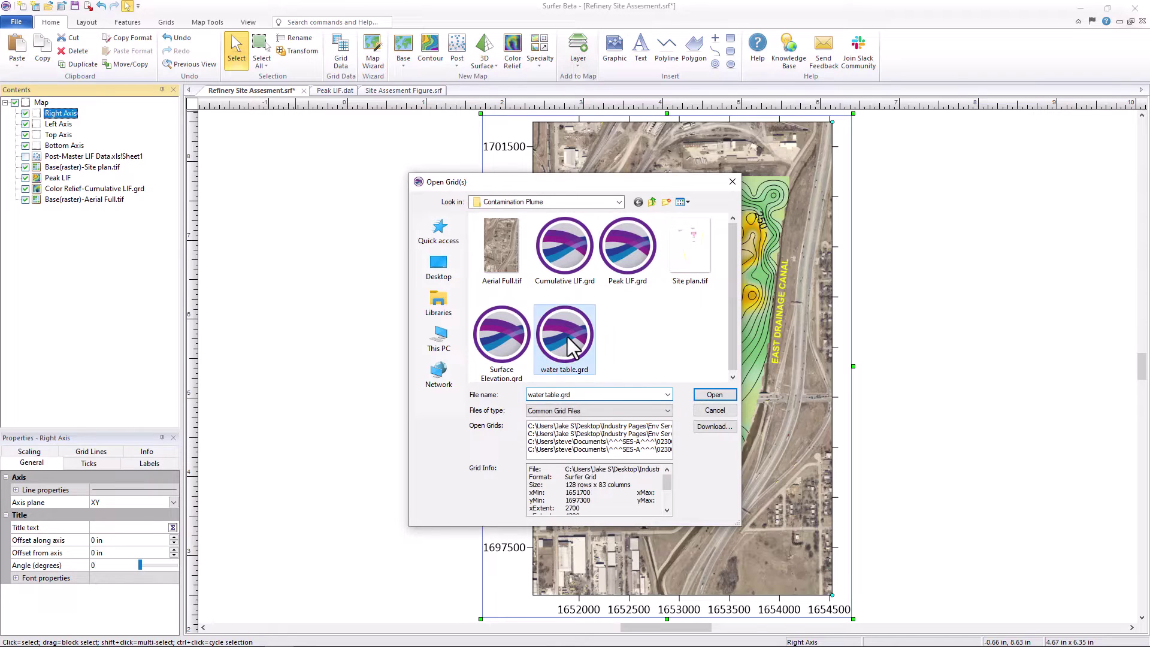
pyautogui.click(710, 395)
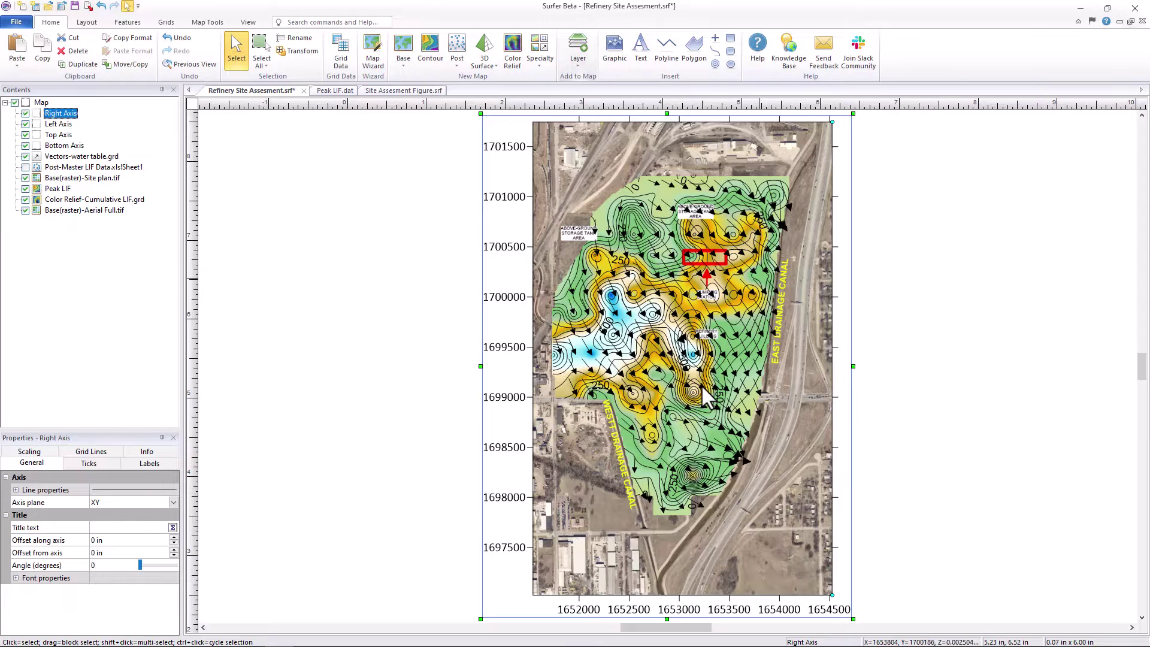
pyautogui.click(579, 61)
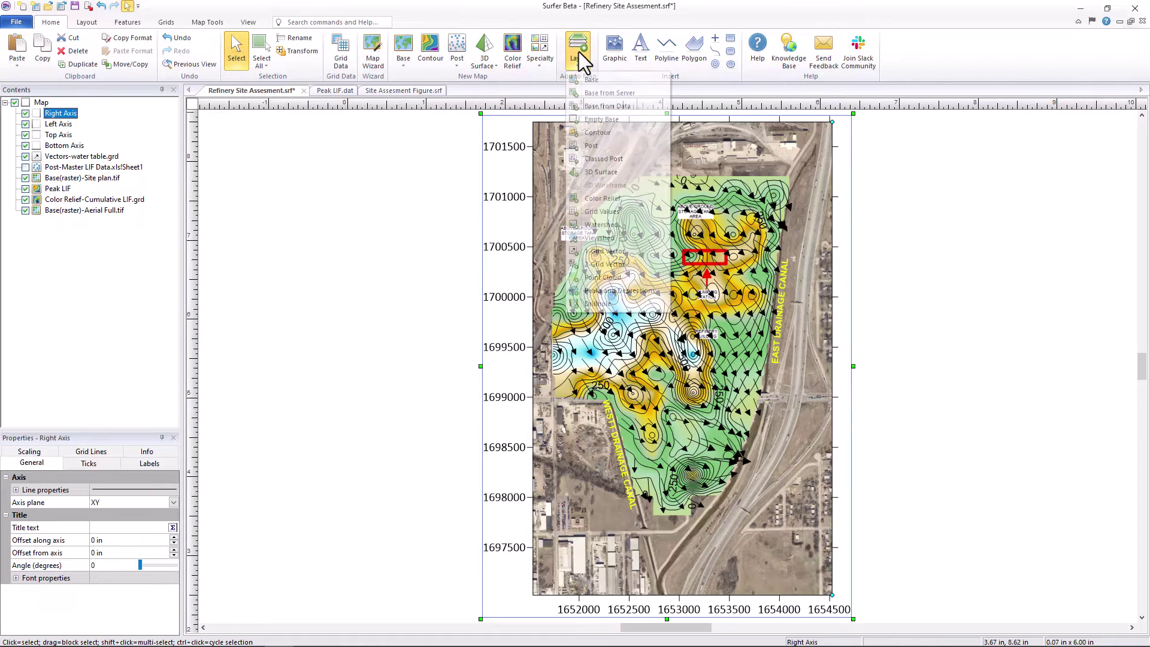
# - Add Recovery Trenches.shp as a base layer of red trench lines
pyautogui.click(595, 81)
pyautogui.click(575, 255)
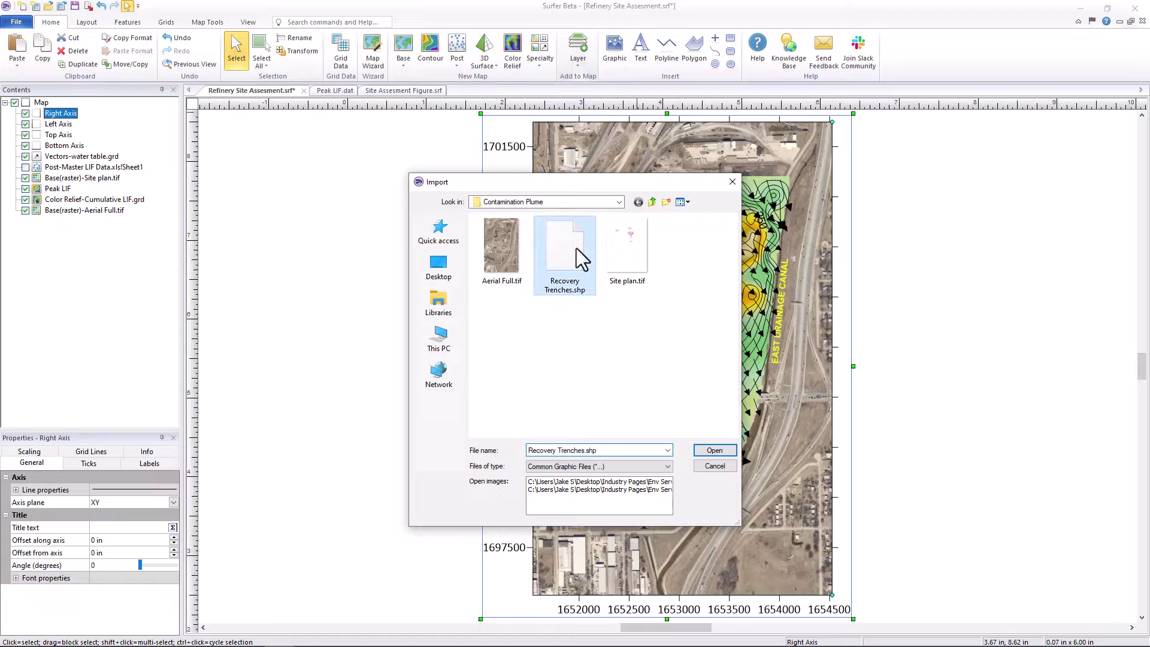
pyautogui.click(724, 450)
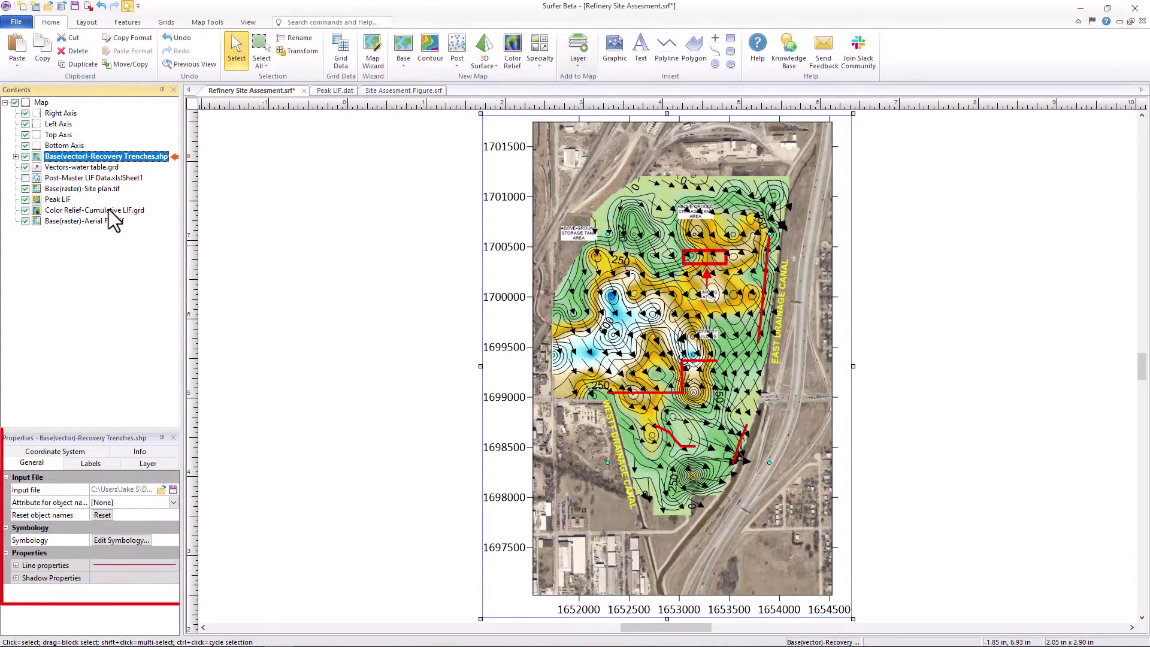
# - Give the Cumulative LIF relief a color scale, Rainbow colours and 70% opacity
pyautogui.click(109, 212)
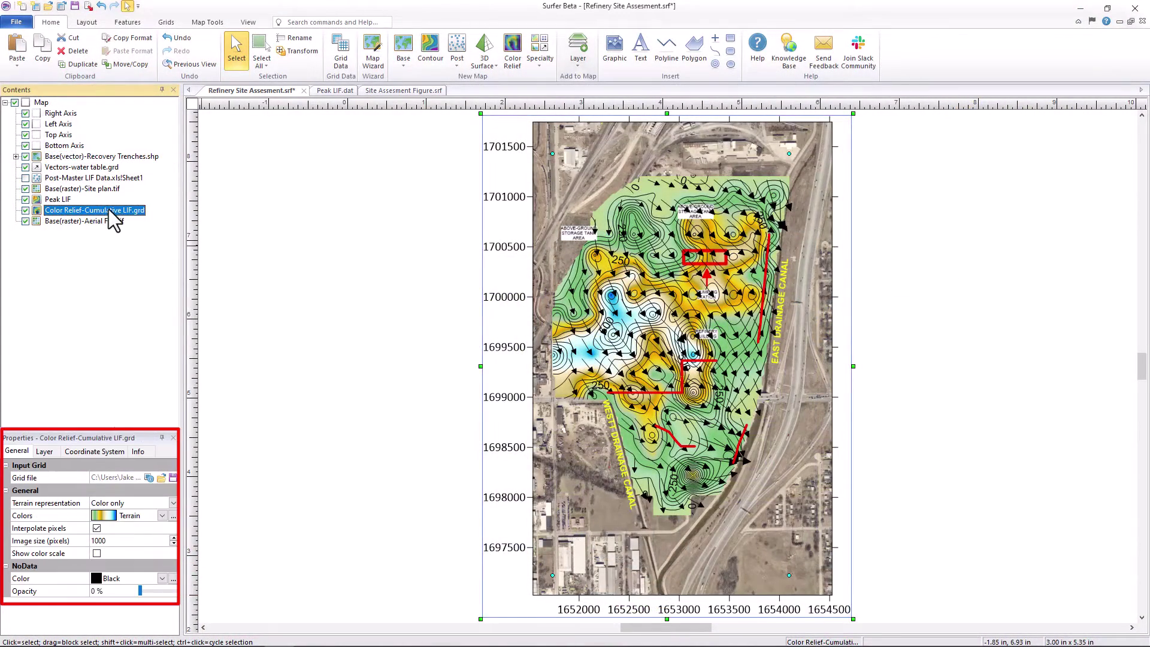
pyautogui.click(97, 554)
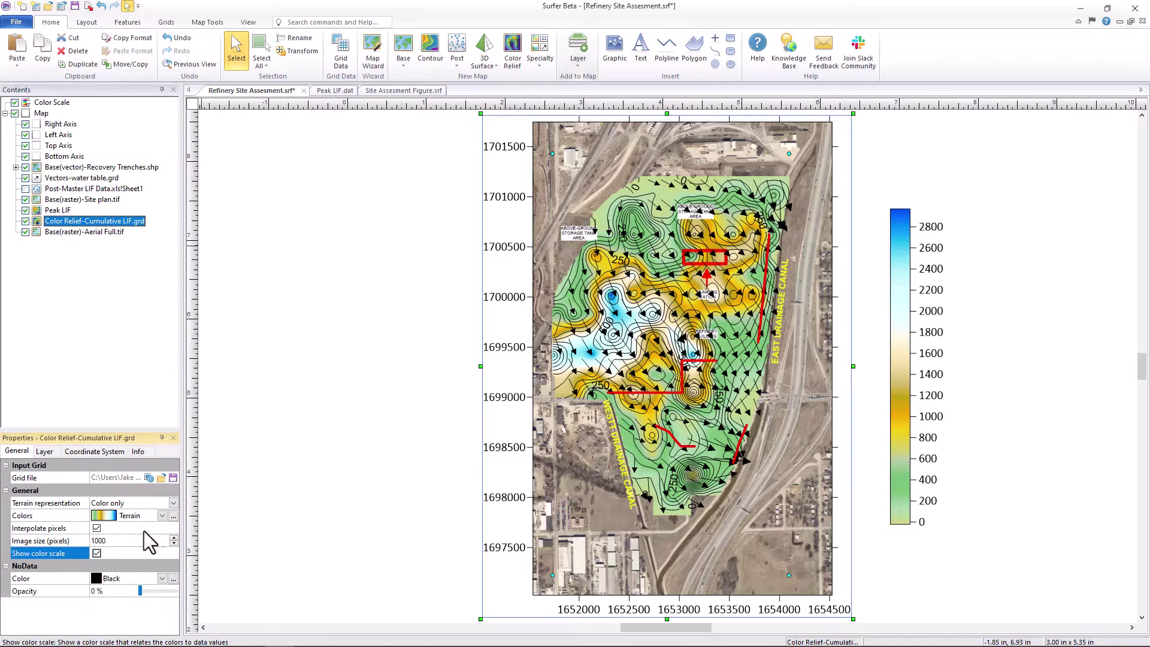
pyautogui.click(163, 516)
pyautogui.click(144, 559)
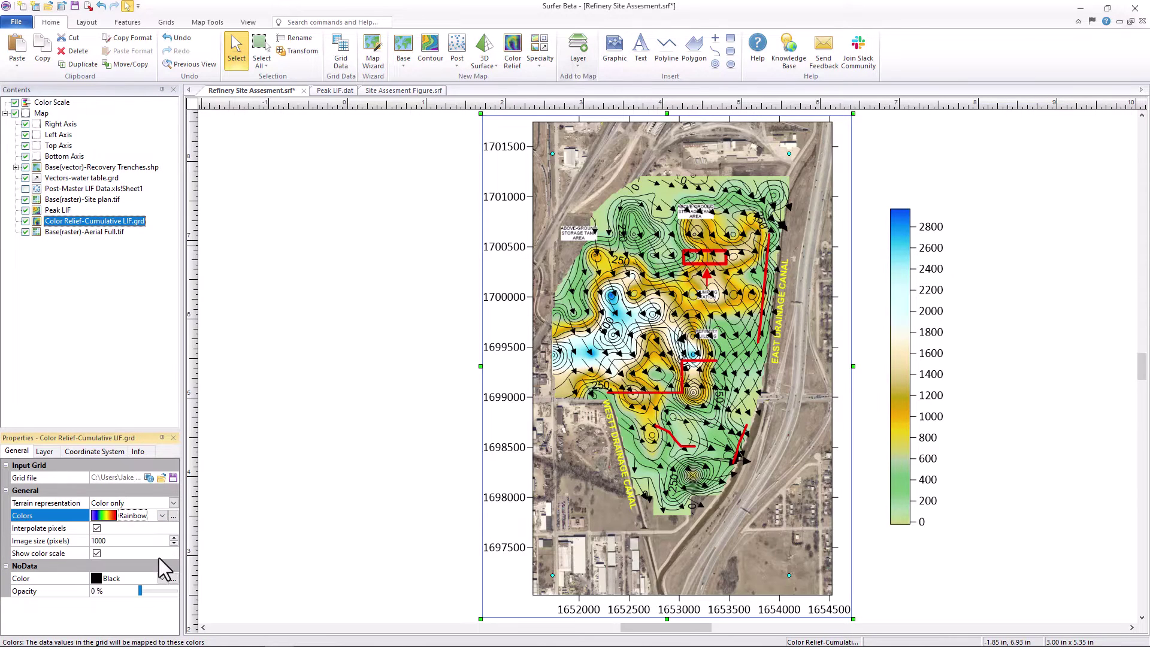
pyautogui.click(45, 452)
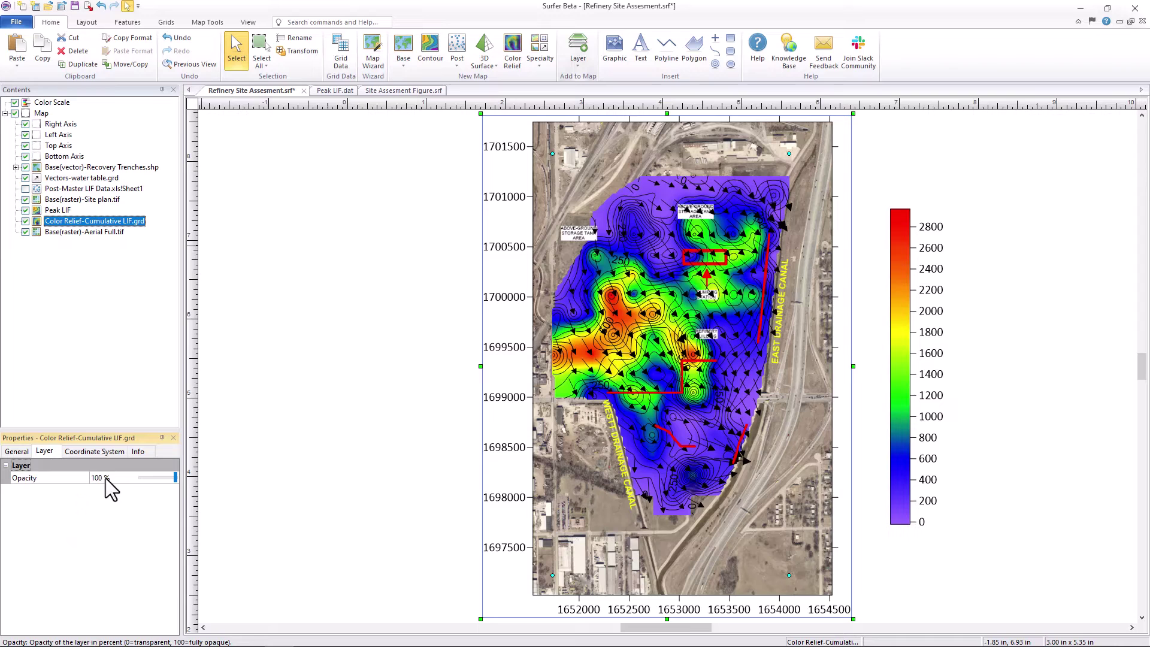
pyautogui.write('70')
pyautogui.press('Return')
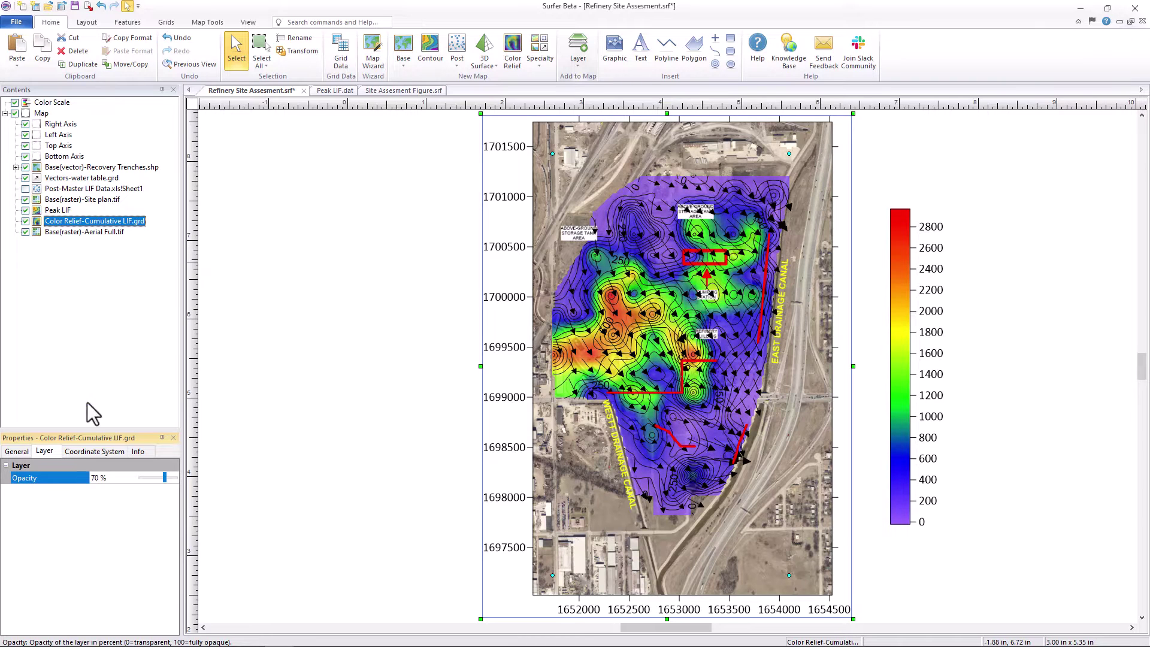
# - Thin the water-table vectors, fill their arrows red, then hide the Vectors layer
pyautogui.click(82, 177)
pyautogui.click(100, 451)
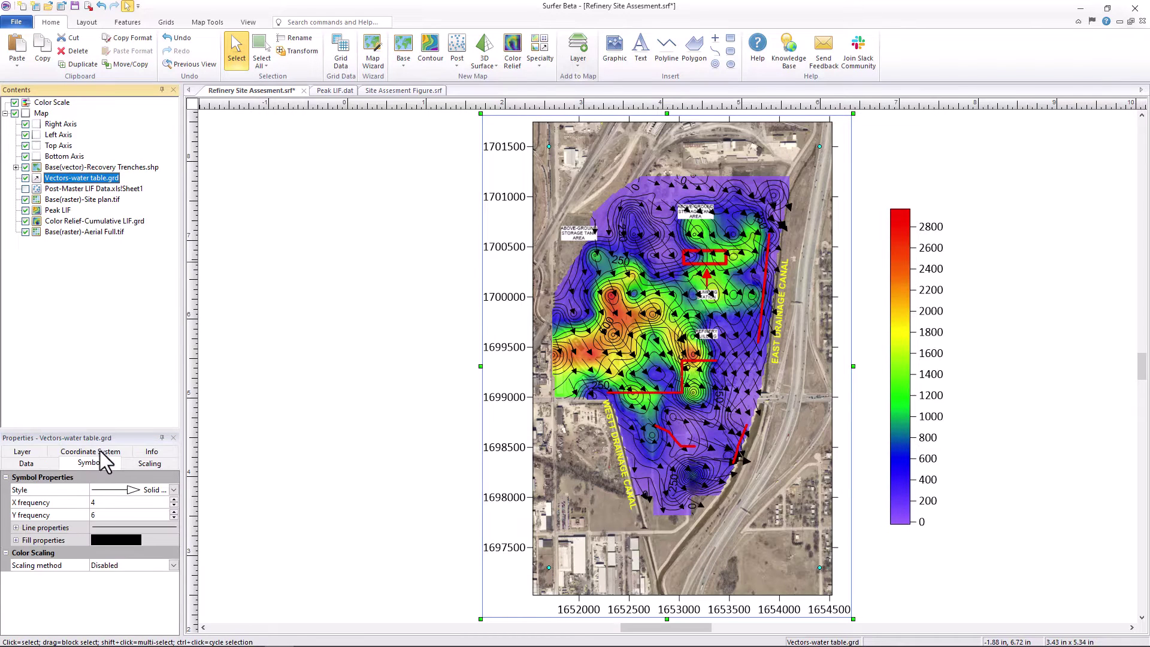
pyautogui.click(171, 499)
pyautogui.click(173, 512)
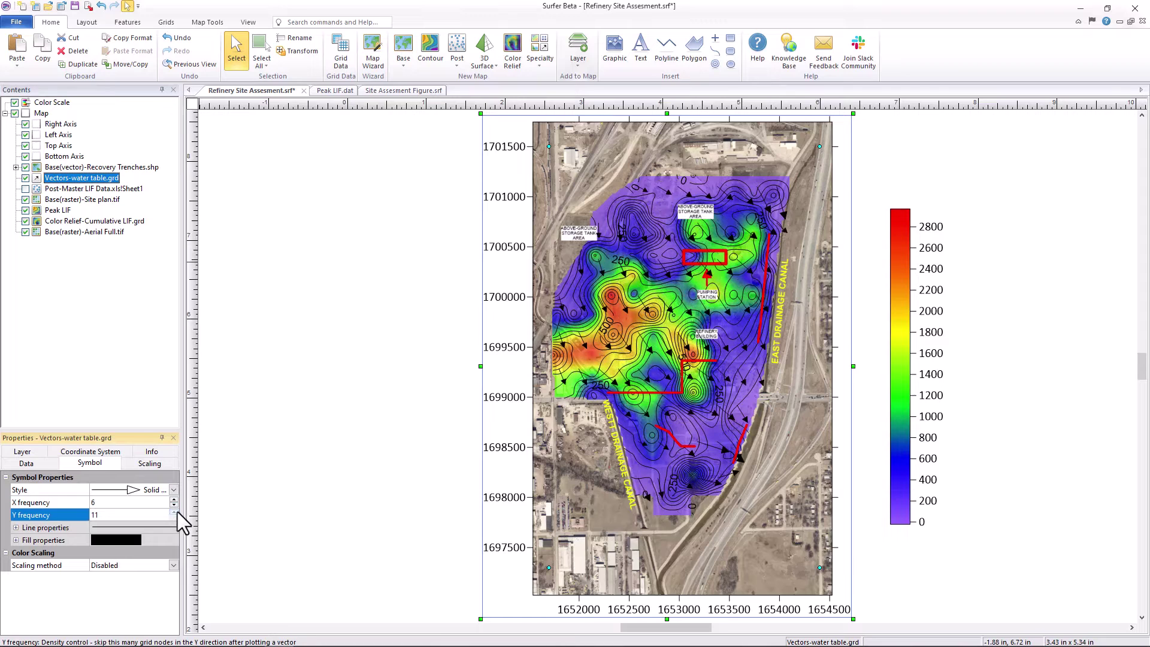
pyautogui.click(16, 541)
pyautogui.click(161, 566)
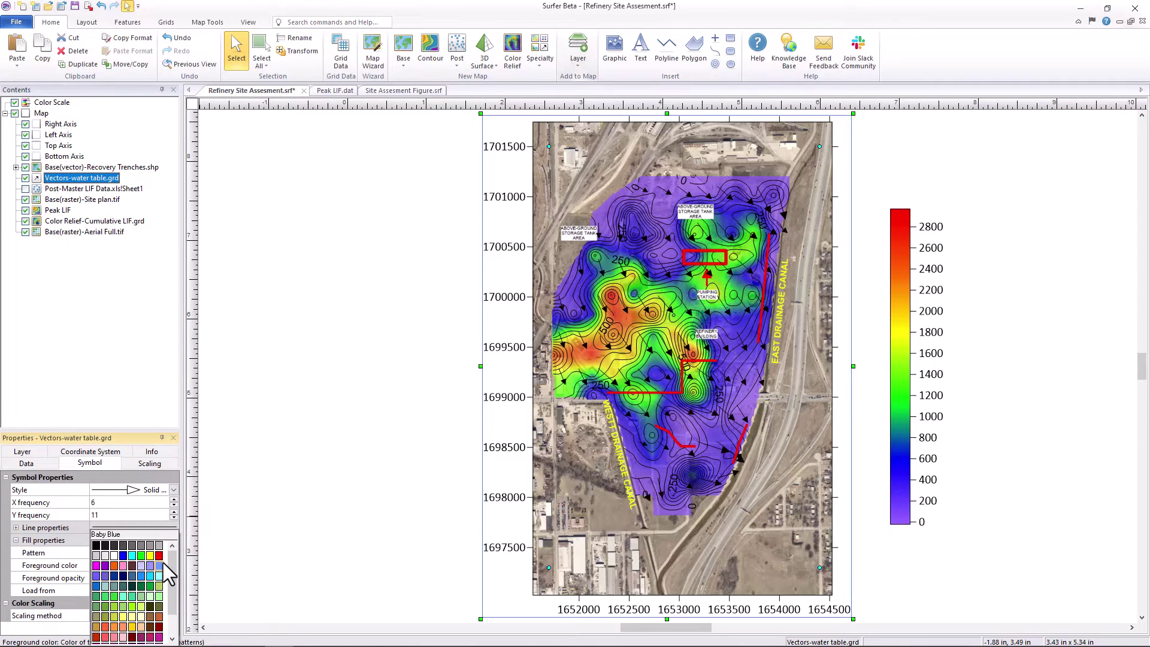
pyautogui.click(25, 177)
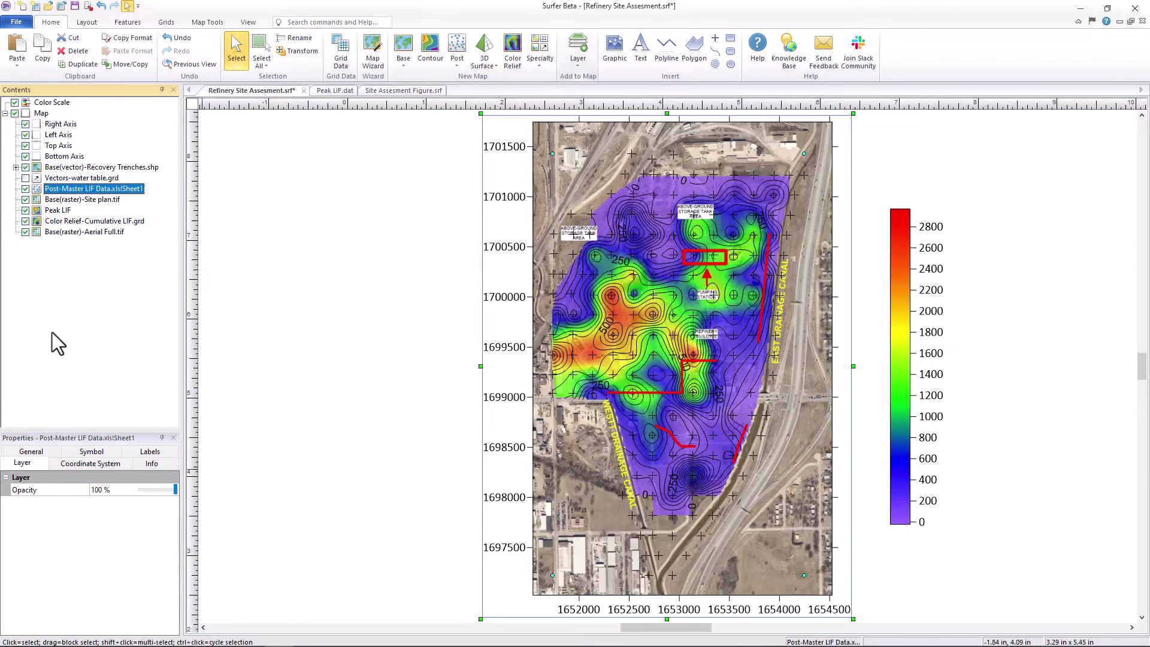
# - Show the Post-Master LIF borings as small cyan filled circles with line opacity 0
pyautogui.click(90, 463)
pyautogui.click(162, 515)
pyautogui.click(104, 601)
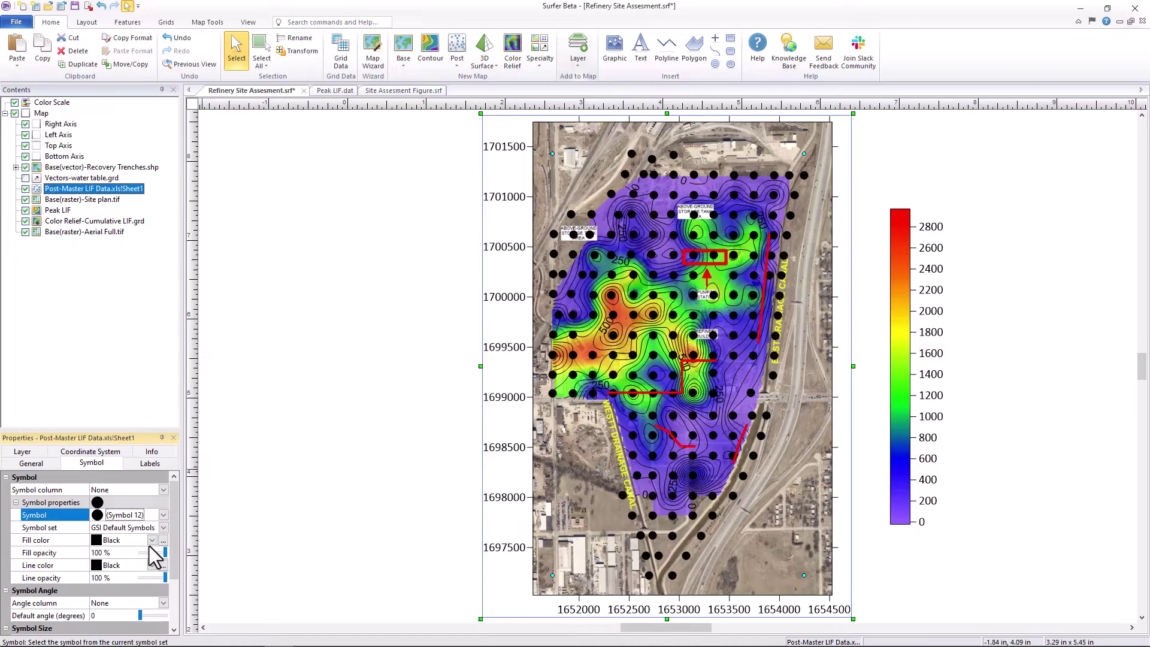
pyautogui.click(152, 540)
pyautogui.click(134, 559)
pyautogui.scroll(-2, 134, 559)
pyautogui.click(163, 581)
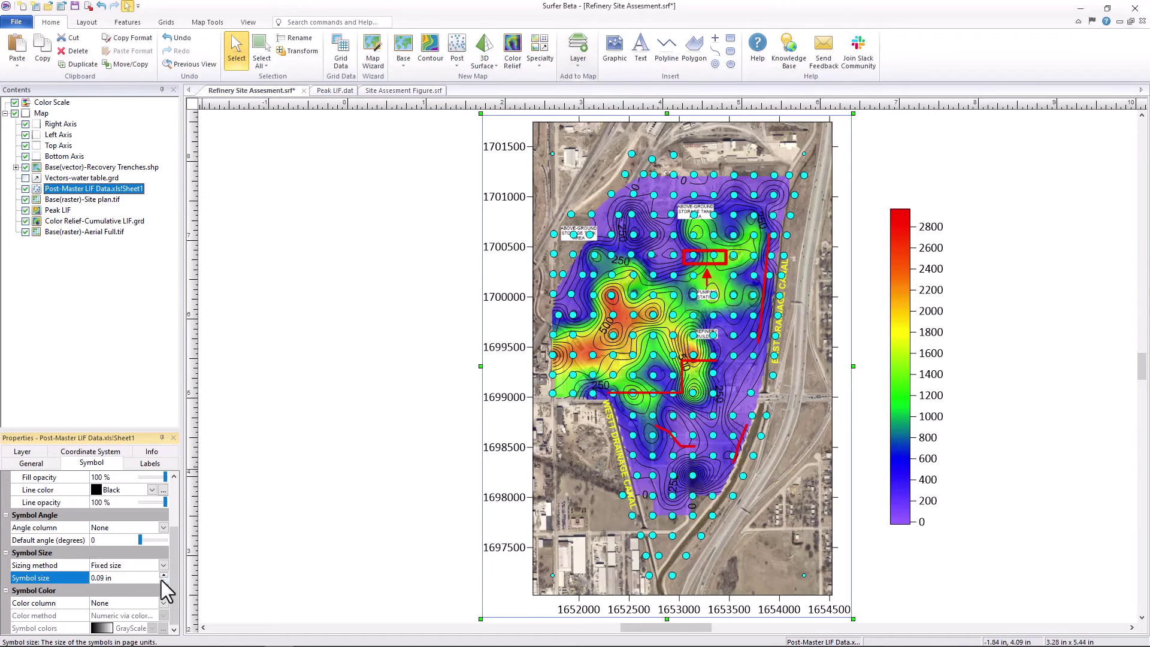
pyautogui.moveTo(164, 502); pyautogui.dragTo(140, 502)
# - Label each boring from the Bore column with smaller label text
pyautogui.click(140, 464)
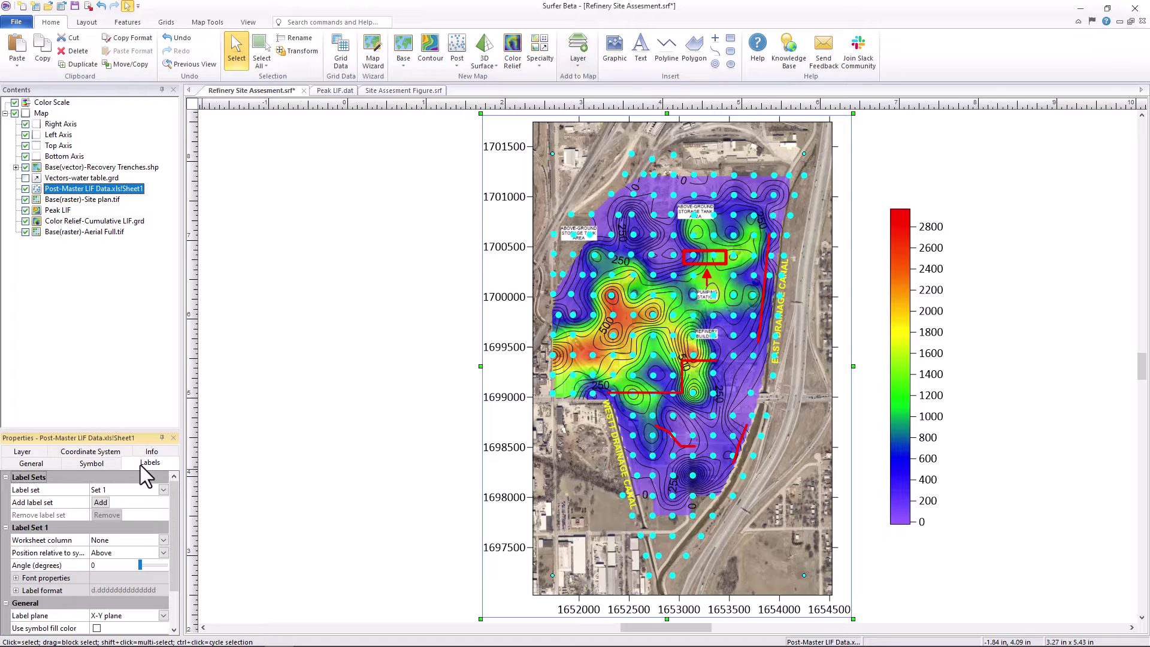
pyautogui.click(162, 539)
pyautogui.click(131, 428)
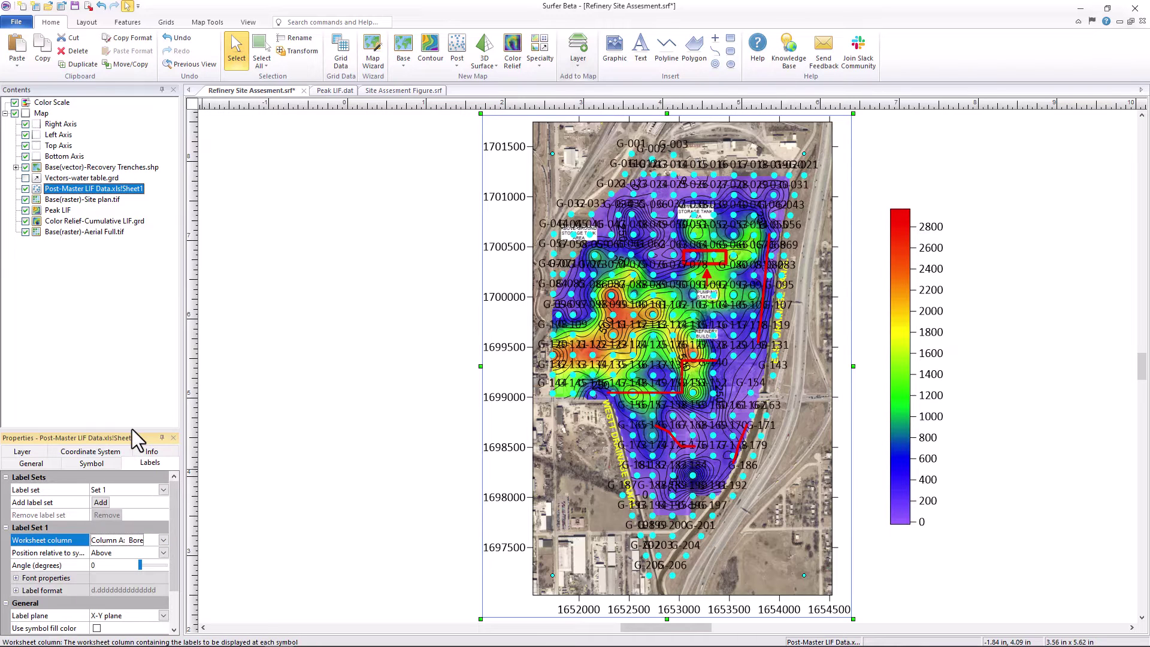
pyautogui.click(159, 578)
pyautogui.click(321, 490)
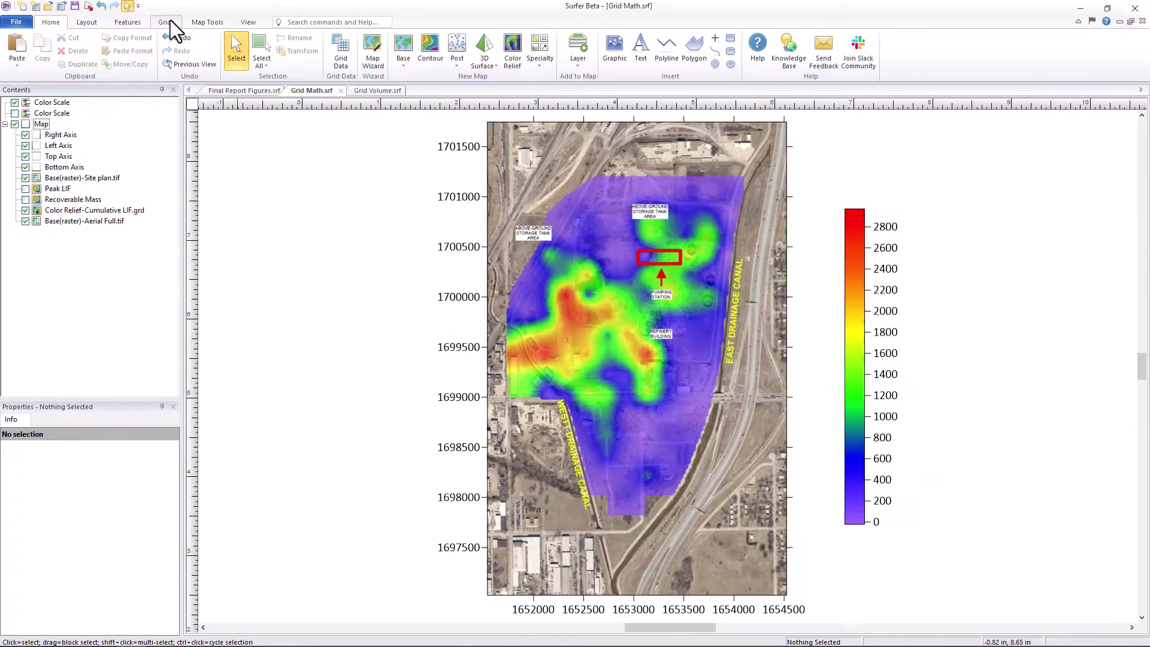
# - Start Grid Math with the Peak LIF and Cumulative LIF grids as inputs
pyautogui.click(170, 19)
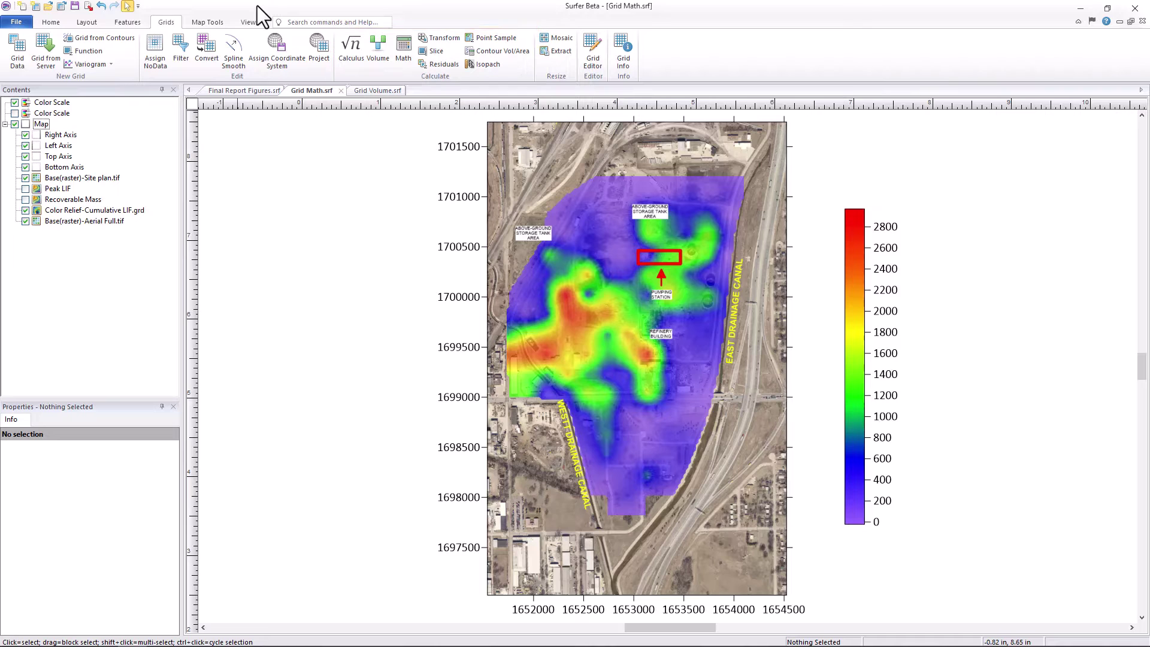
pyautogui.click(413, 58)
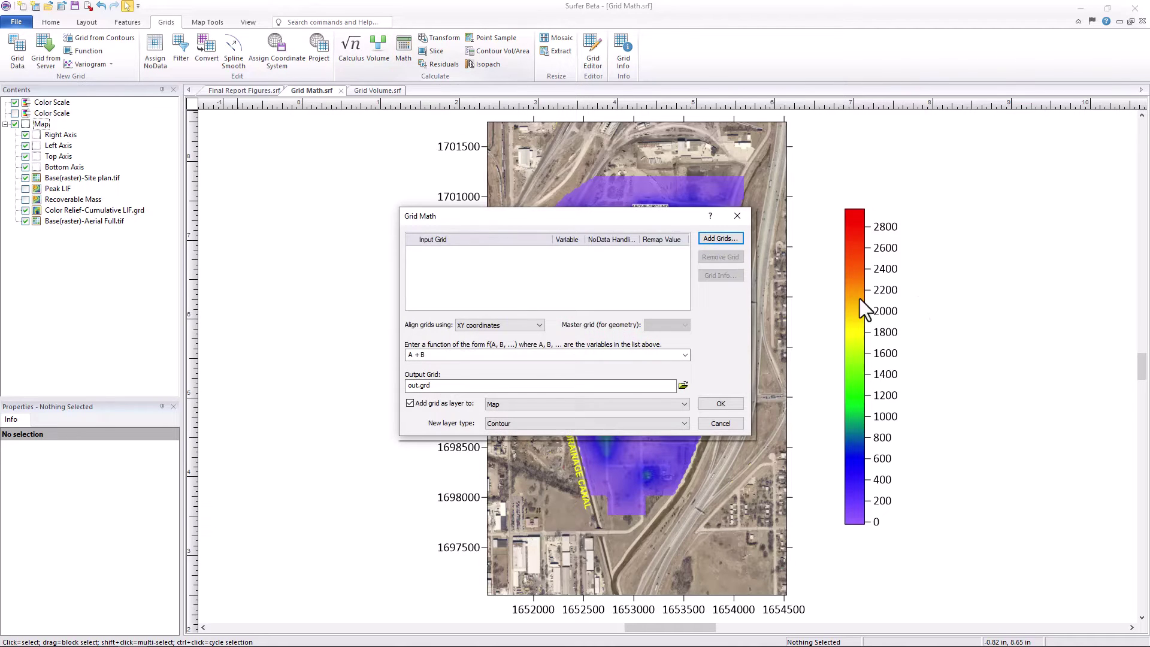
pyautogui.click(719, 239)
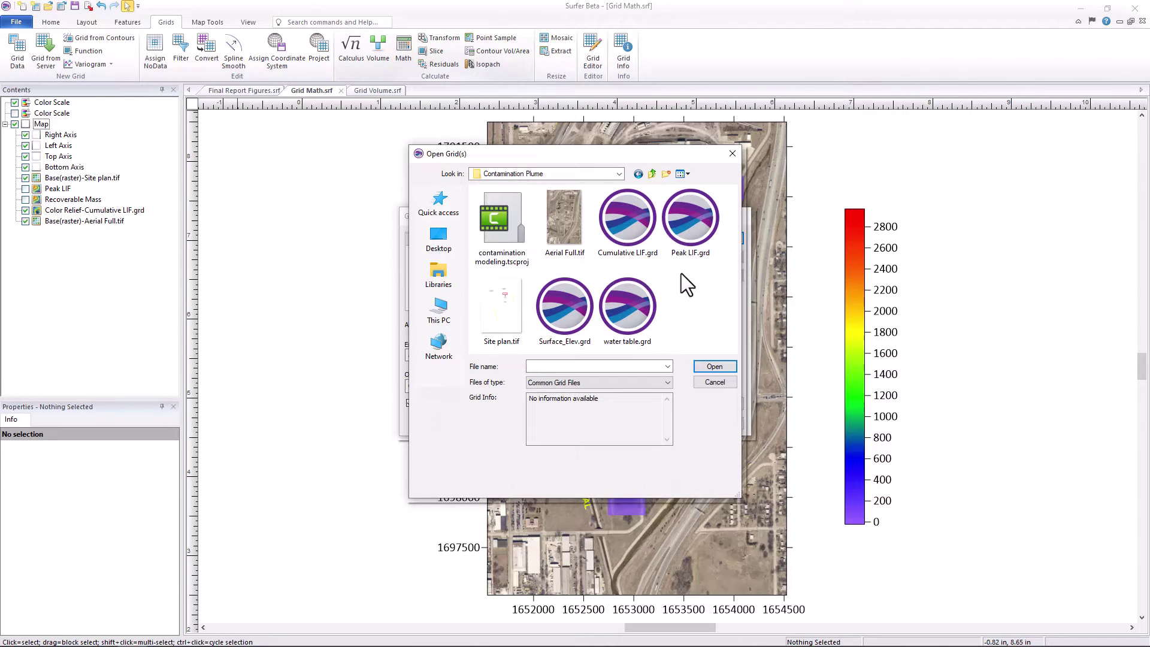
pyautogui.click(684, 246)
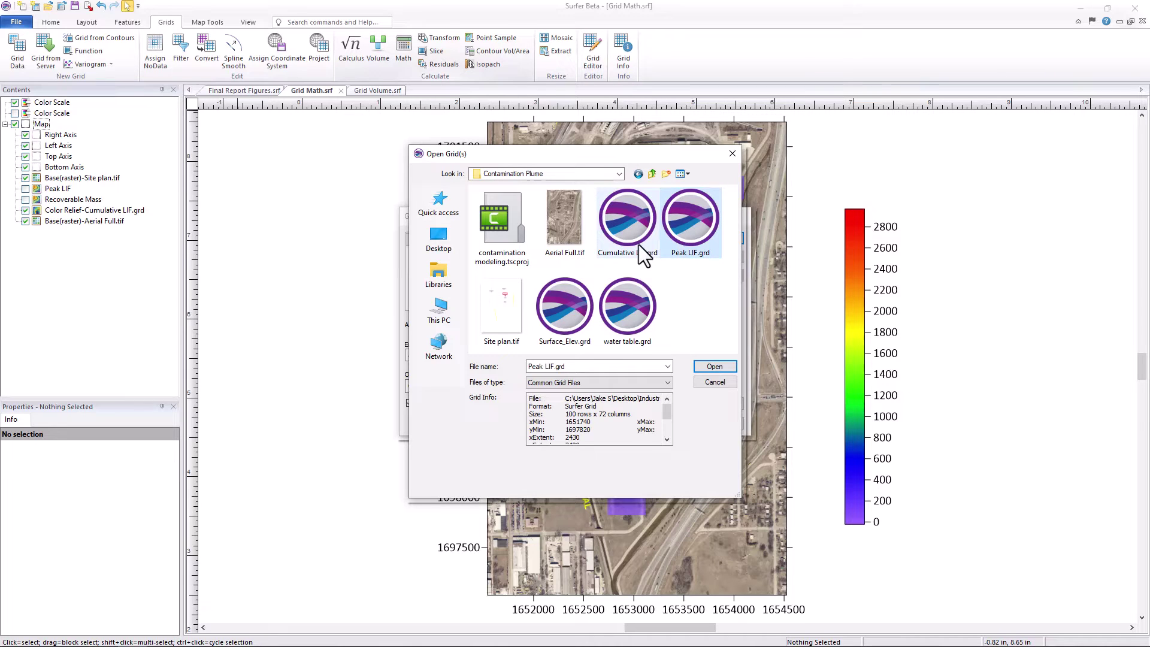
pyautogui.keyDown('ctrl'); pyautogui.click(639, 245); pyautogui.keyUp('ctrl')
pyautogui.click(715, 366)
# - Compute A/B into a Response Factor grid, not added as a layer
pyautogui.click(437, 355)
pyautogui.write('A/B')
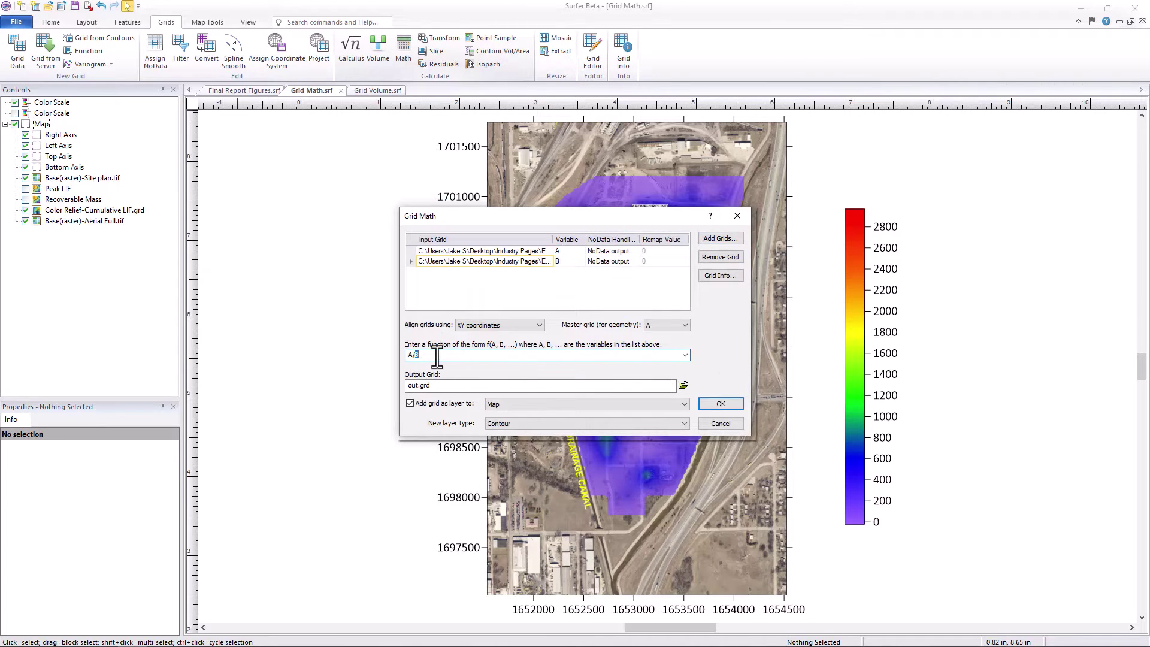
pyautogui.moveTo(432, 385); pyautogui.dragTo(399, 386)
pyautogui.write('Response Factor')
pyautogui.click(410, 403)
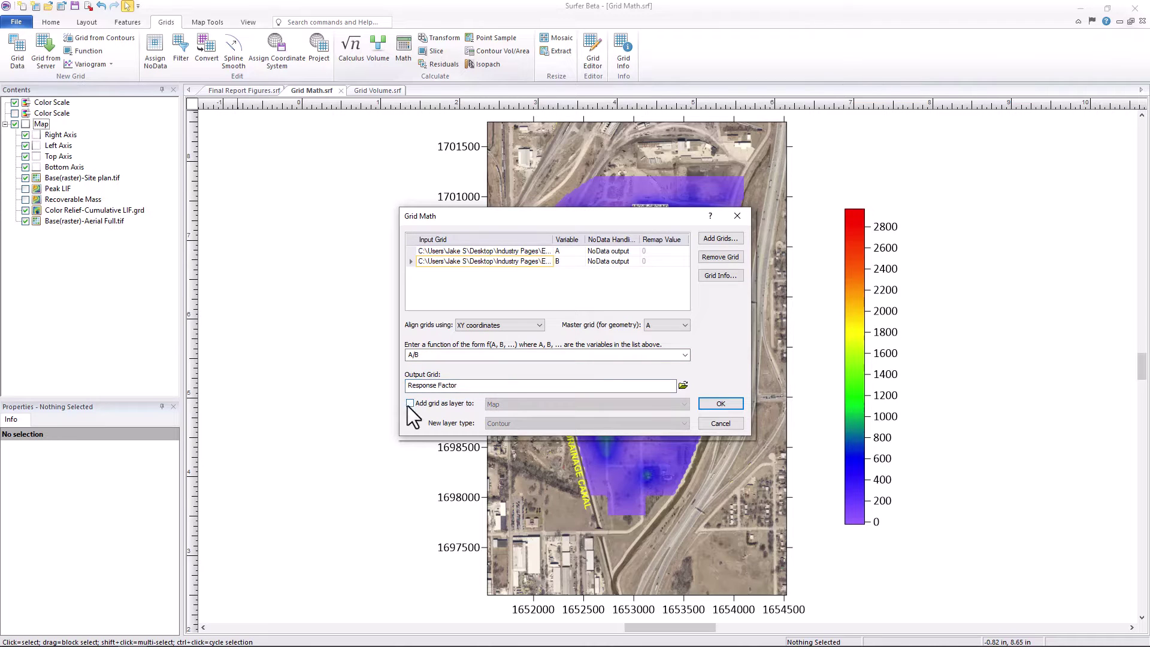
pyautogui.click(709, 404)
pyautogui.click(634, 353)
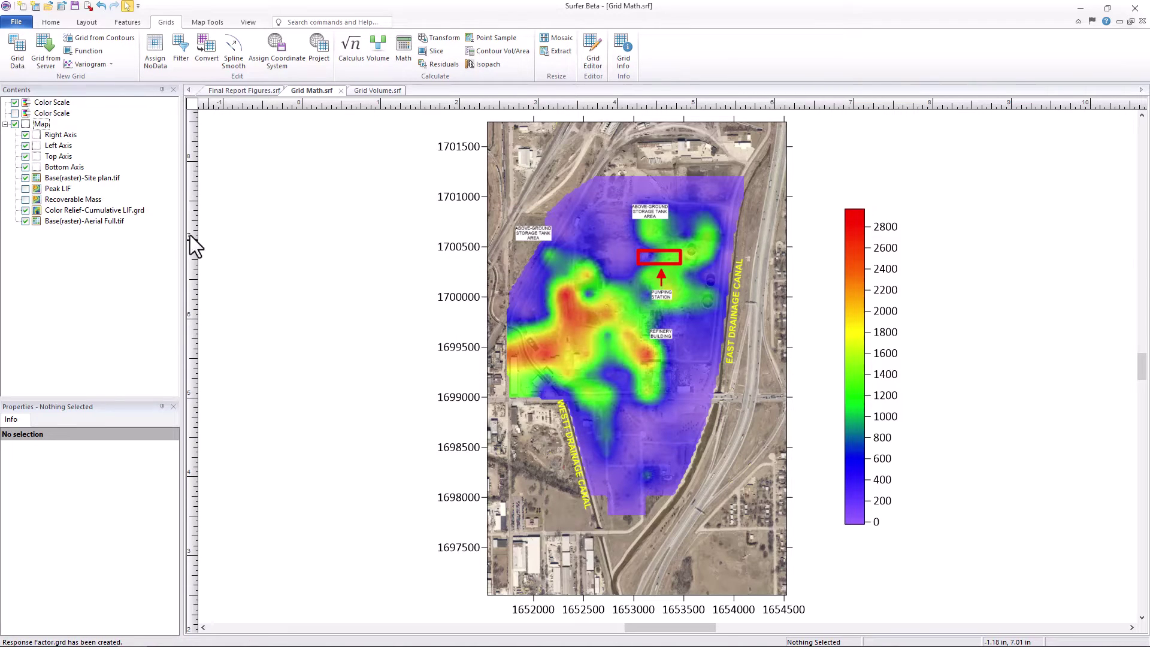
# - Hide the colour relief and first colour scale; show Recoverable Mass and the second scale
pyautogui.click(25, 209)
pyautogui.click(15, 101)
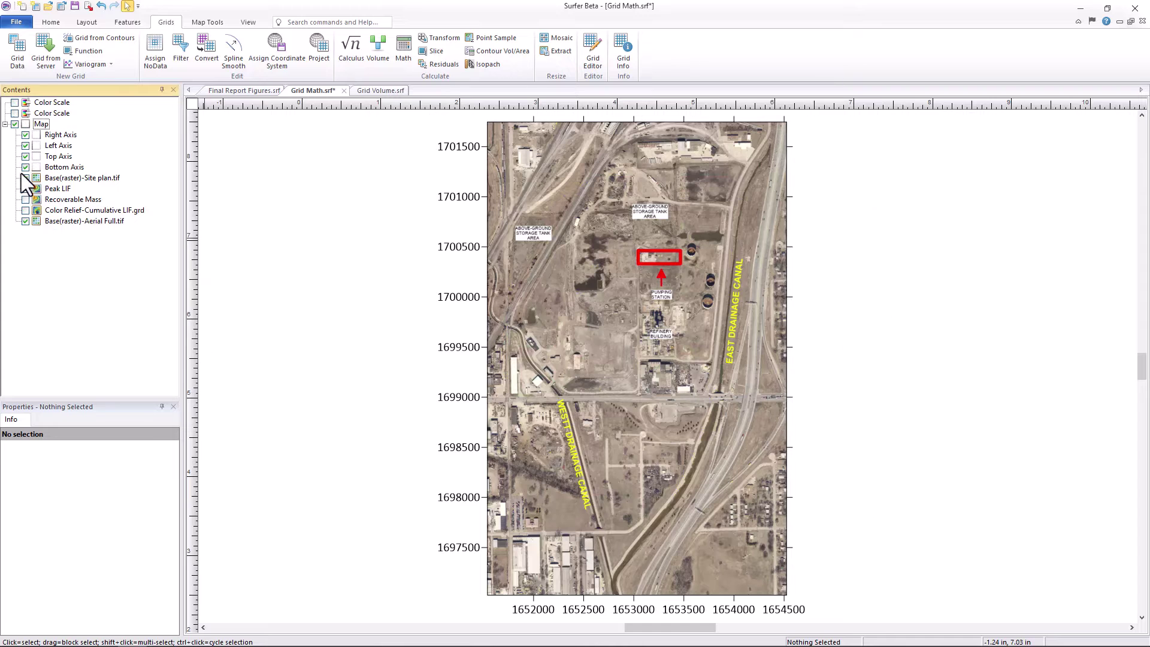
pyautogui.click(26, 198)
pyautogui.click(15, 114)
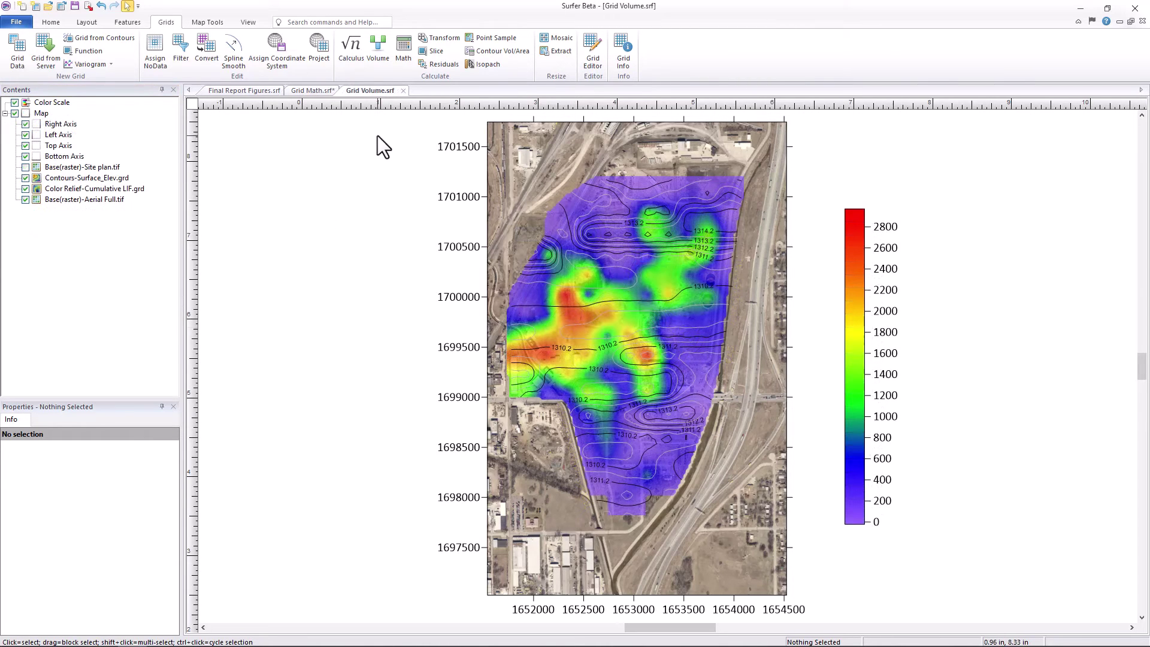
# - Compute grid volume with Surface_Elev.grd as upper and Cumulative LIF.grd as lower surface
pyautogui.click(379, 64)
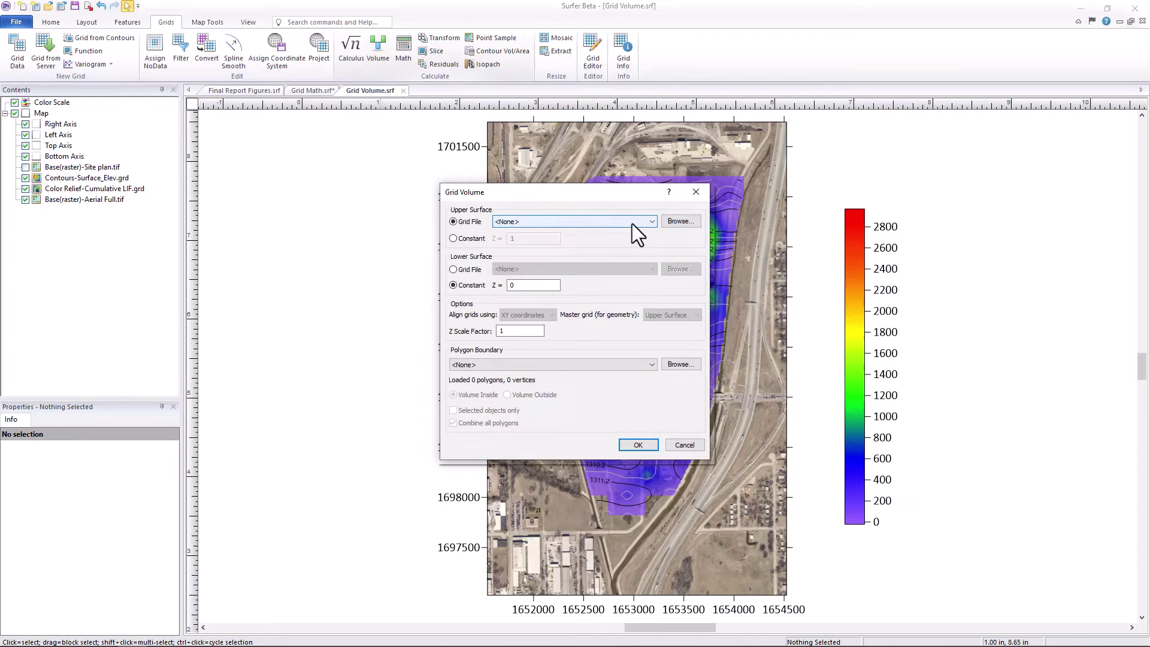
pyautogui.click(669, 222)
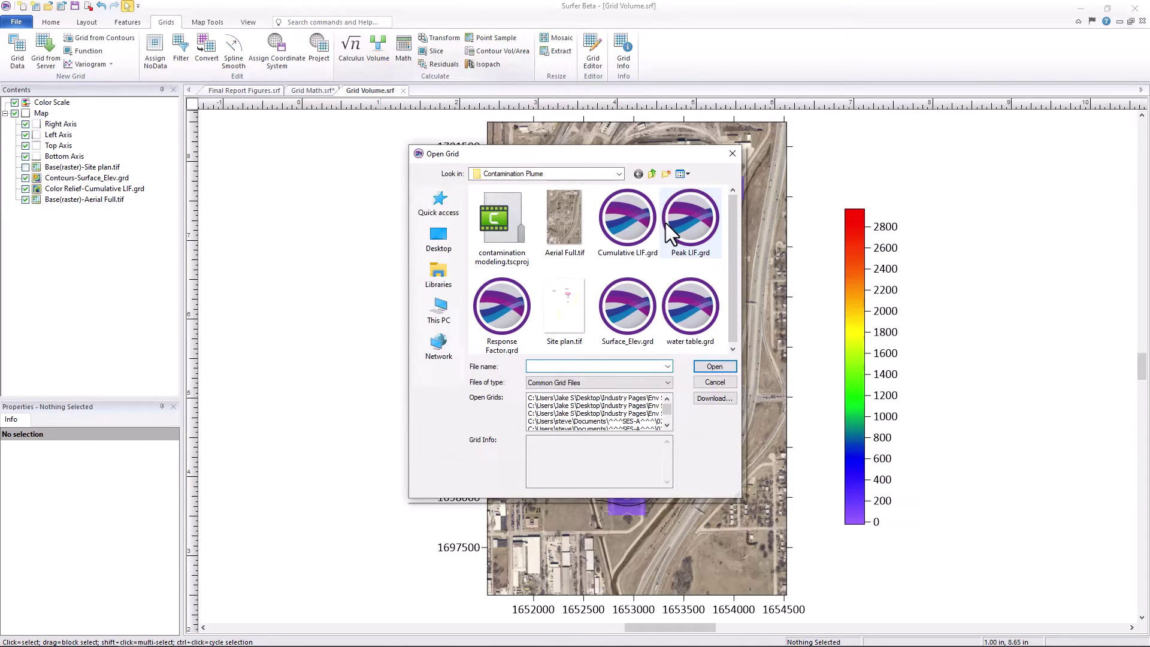
pyautogui.click(640, 305)
pyautogui.click(714, 368)
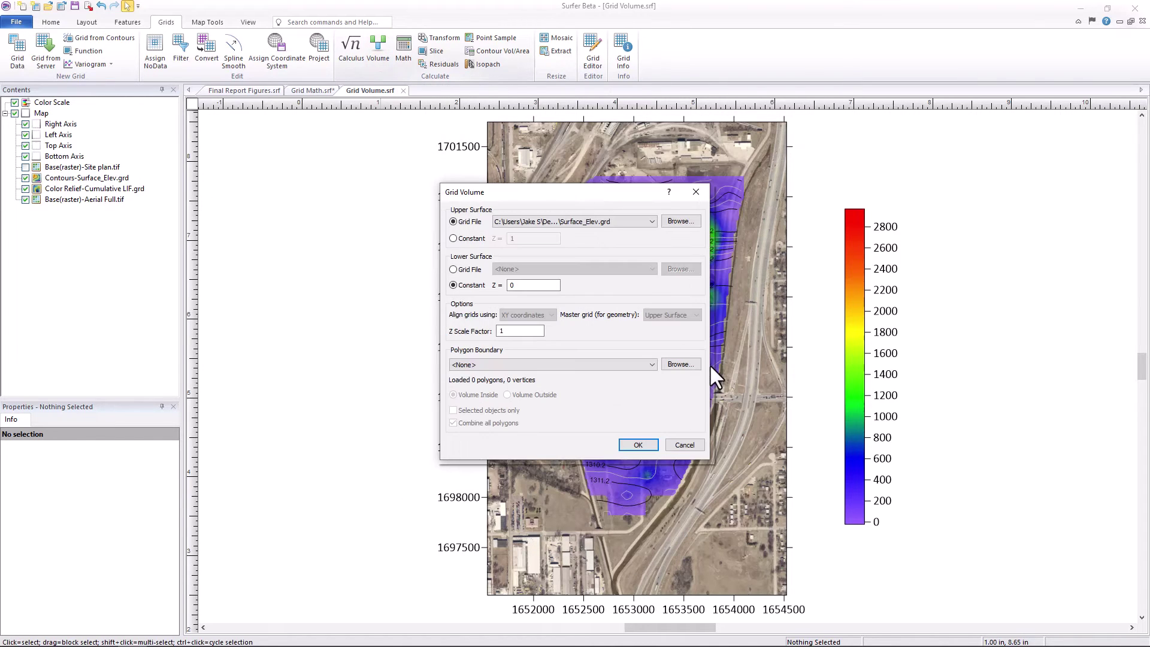
pyautogui.click(479, 271)
pyautogui.click(676, 271)
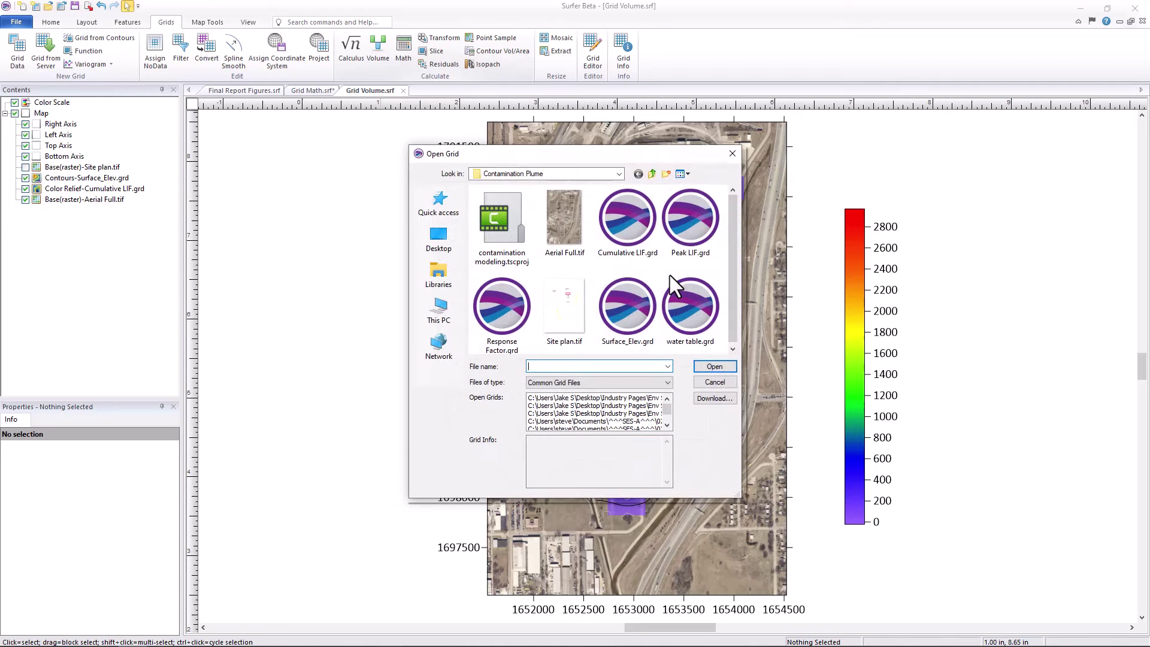
pyautogui.click(640, 235)
pyautogui.click(714, 366)
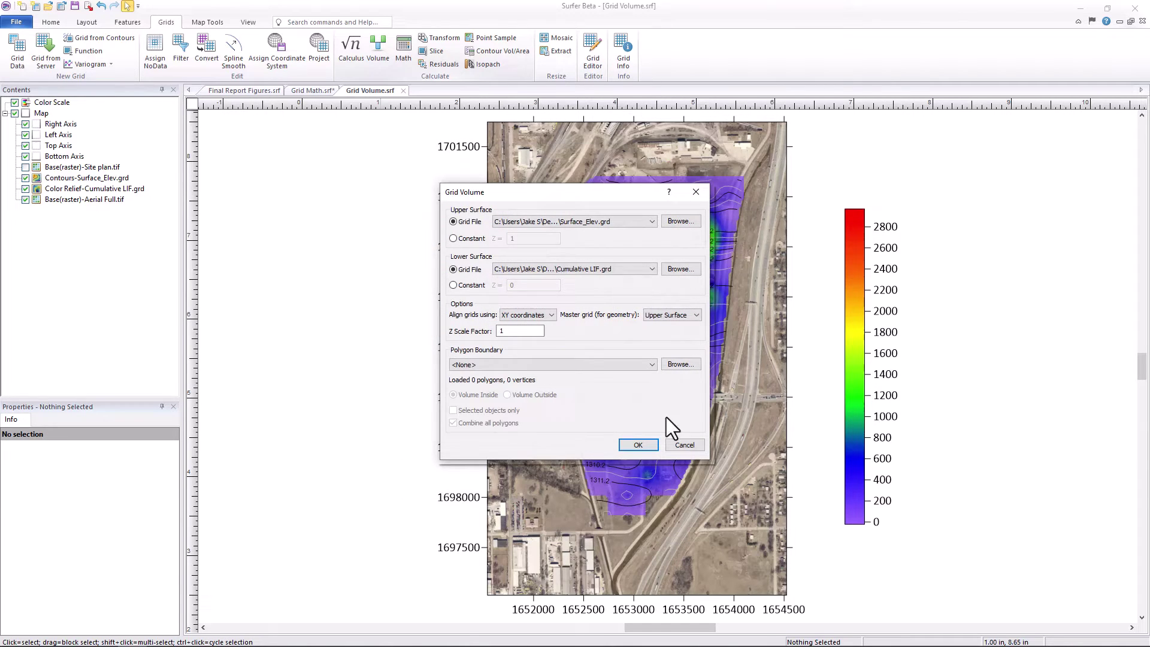
pyautogui.click(638, 445)
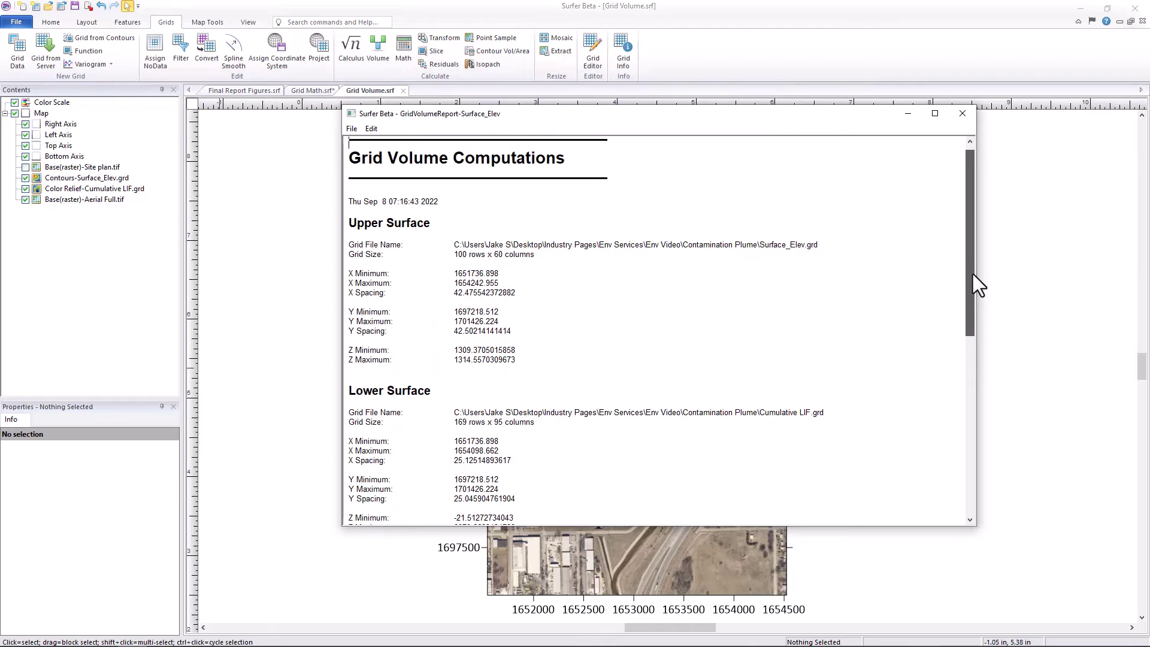
pyautogui.moveTo(973, 274); pyautogui.dragTo(979, 458)
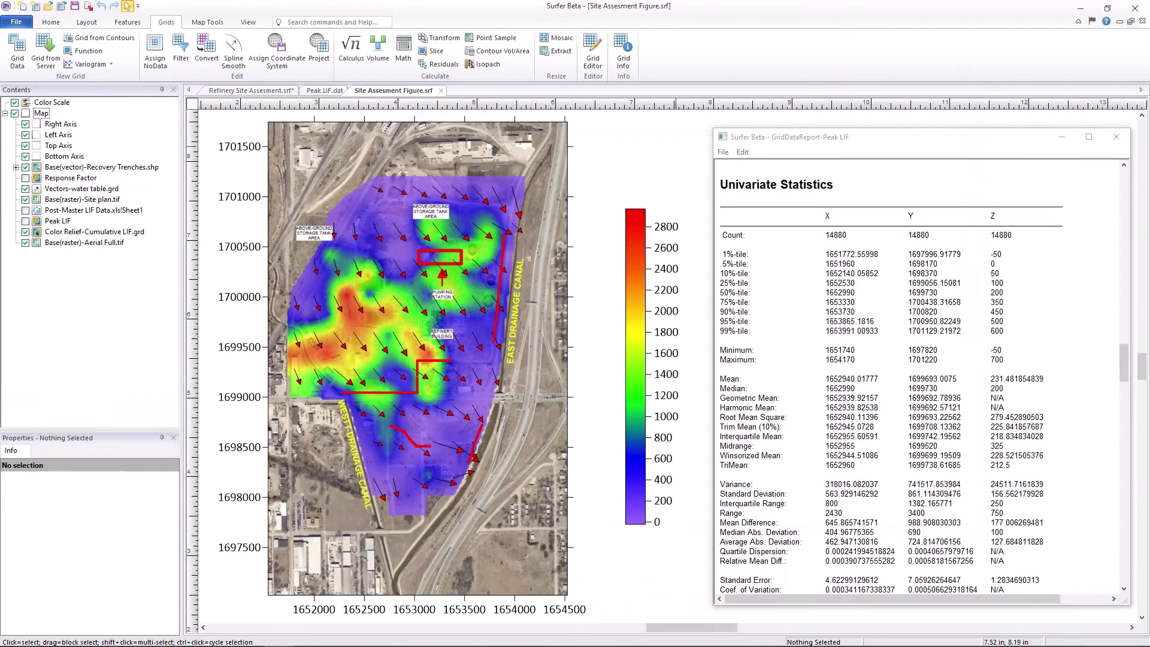
pyautogui.scroll(-2, 891, 383)
pyautogui.scroll(-2, 892, 384)
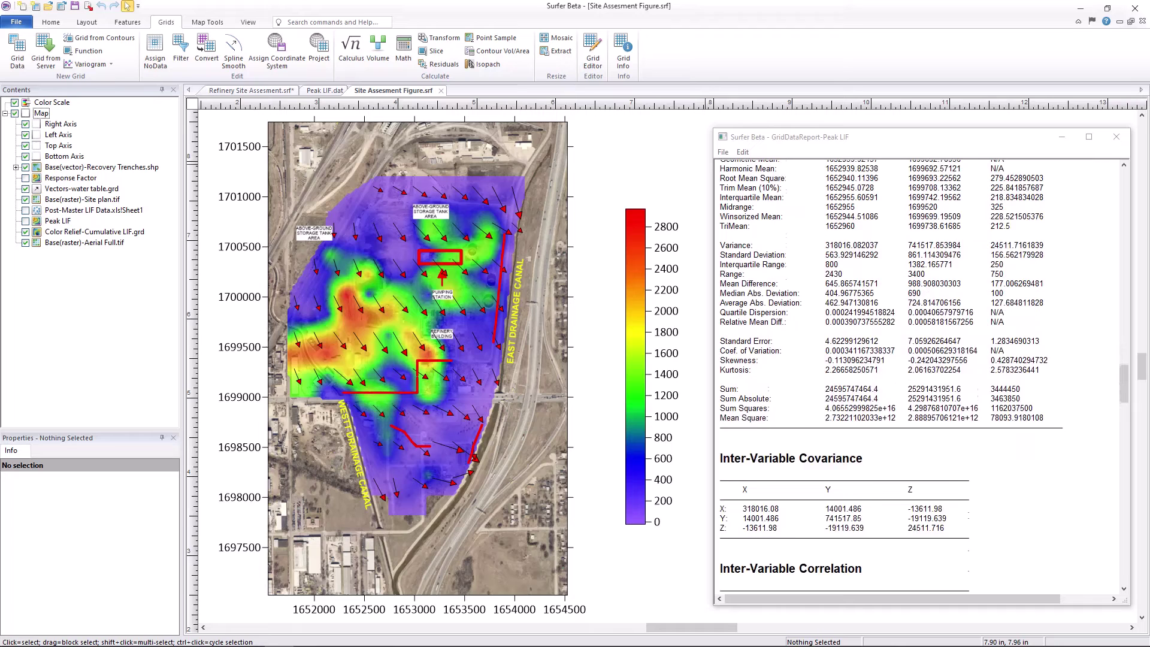
pyautogui.scroll(-2, 892, 384)
pyautogui.scroll(-2, 891, 384)
pyautogui.scroll(-3, 920, 378)
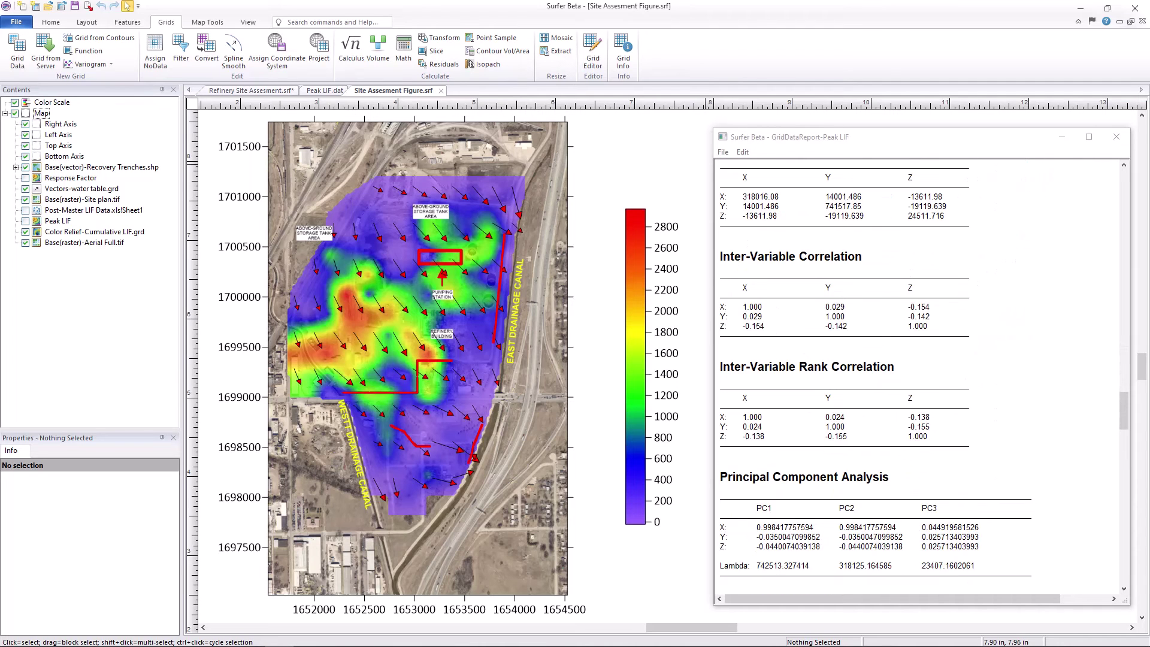
pyautogui.scroll(-2, 921, 377)
pyautogui.scroll(-2, 921, 377)
pyautogui.scroll(-2, 919, 380)
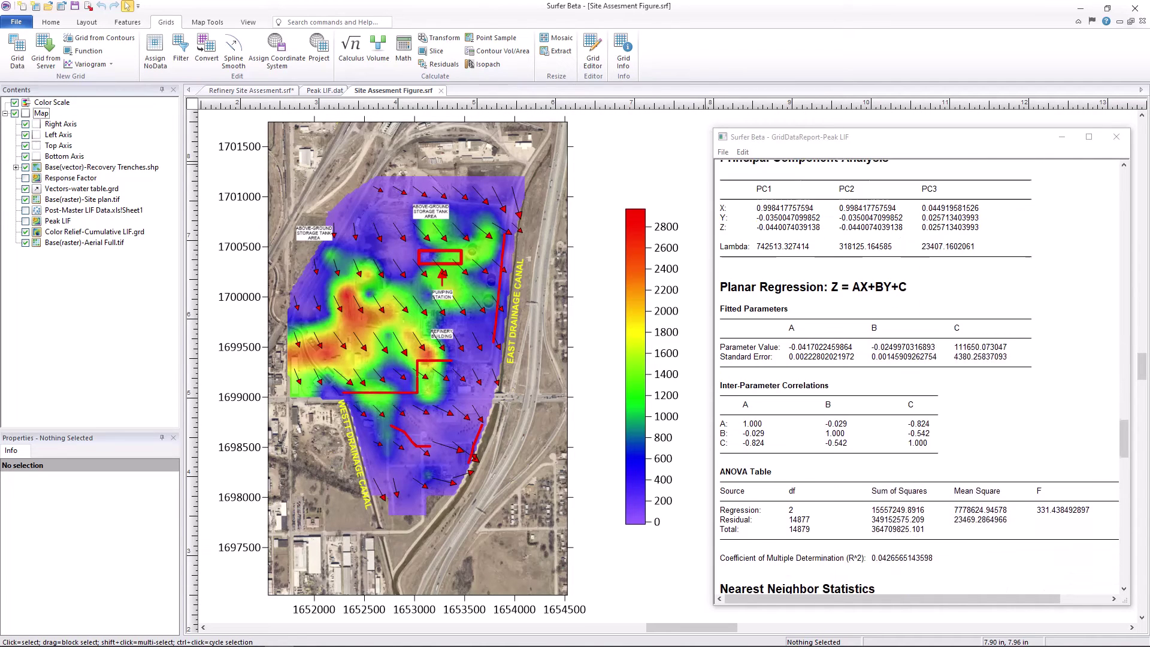
pyautogui.scroll(-2, 921, 378)
pyautogui.scroll(-1, 921, 378)
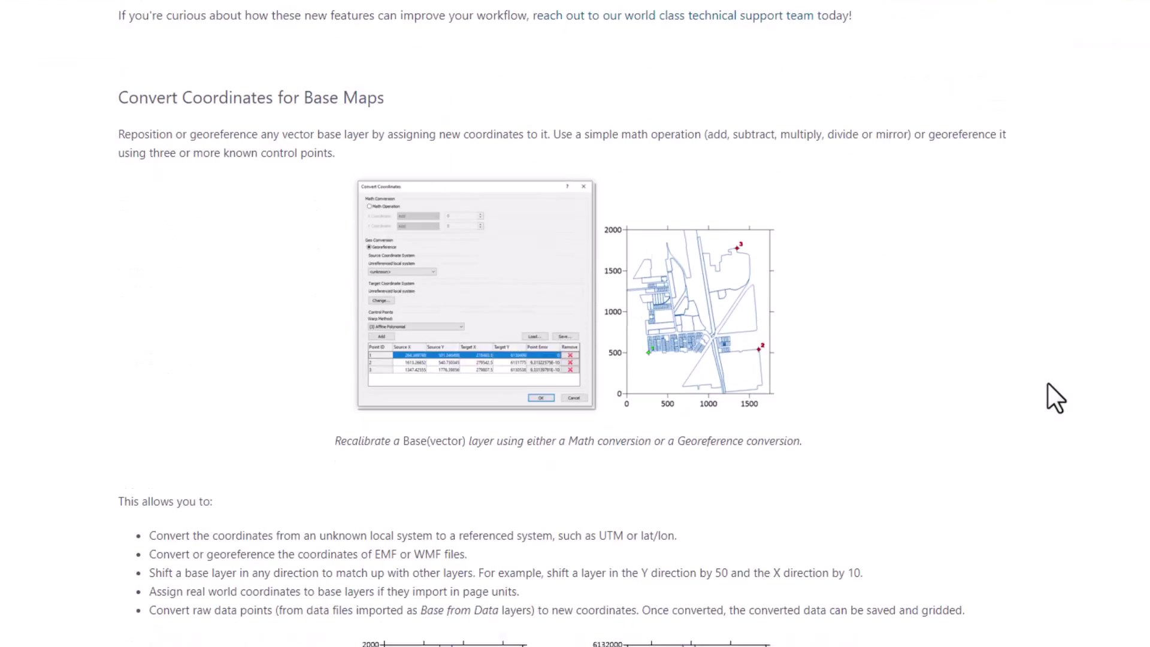
pyautogui.scroll(-1, 1048, 383)
pyautogui.scroll(-1, 1049, 383)
pyautogui.scroll(-1, 1048, 382)
pyautogui.scroll(-1, 1048, 383)
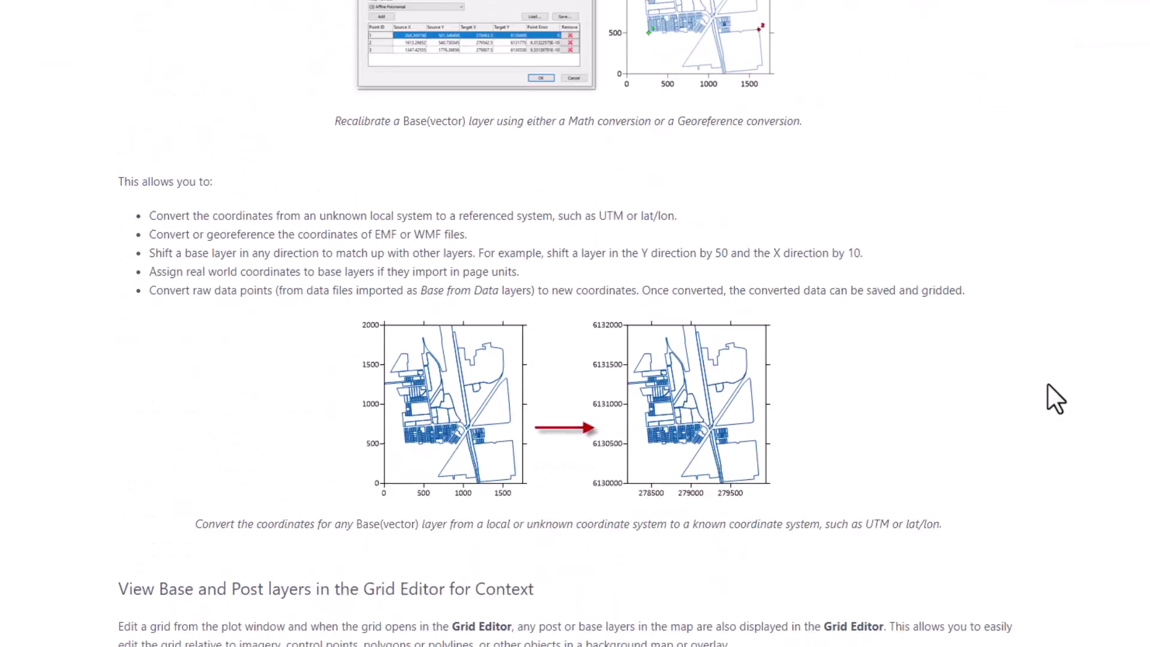
pyautogui.scroll(-2, 1047, 384)
pyautogui.scroll(-2, 1047, 385)
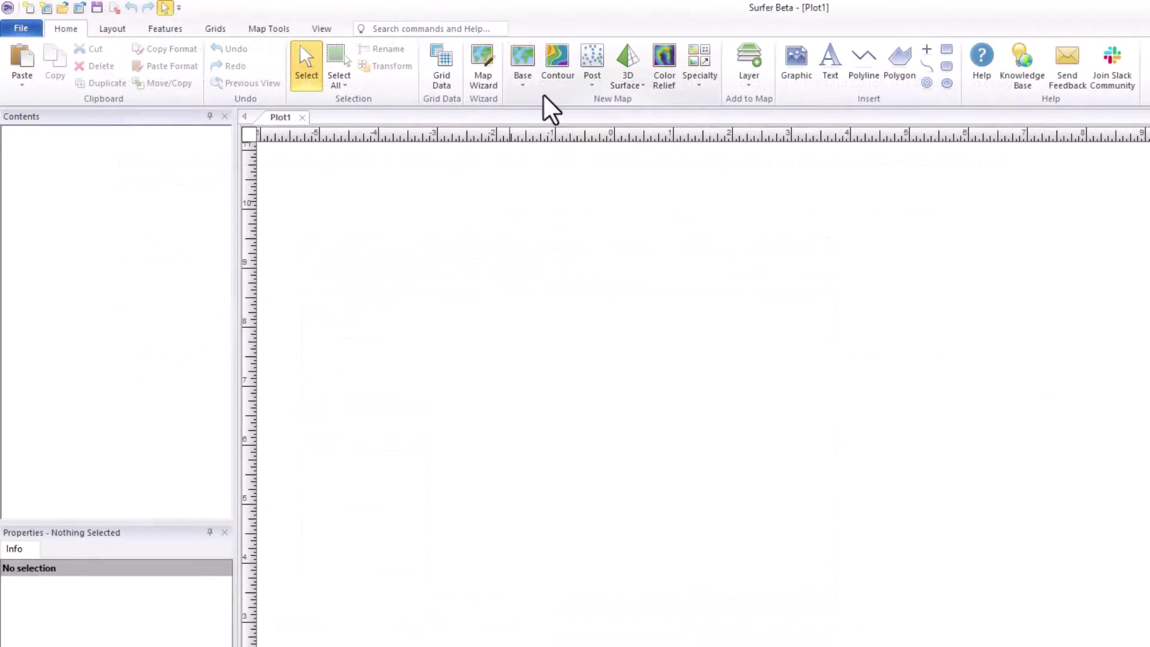
# - Preview the Base and Specialty map types in the new Plot1 document
pyautogui.click(525, 90)
pyautogui.click(575, 83)
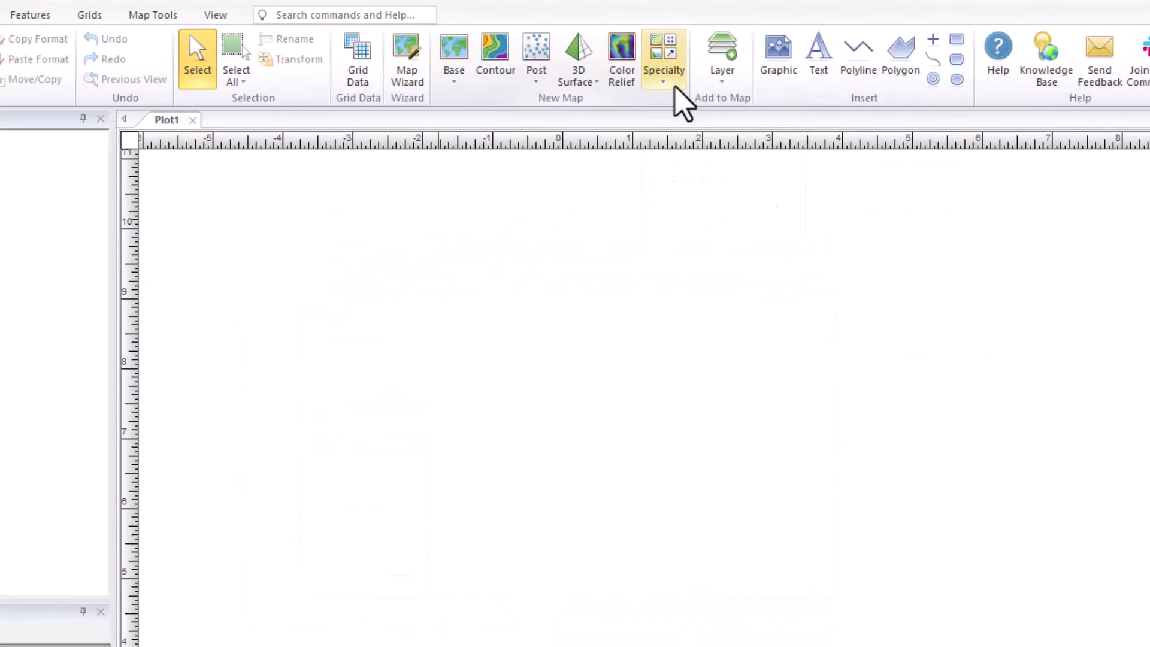